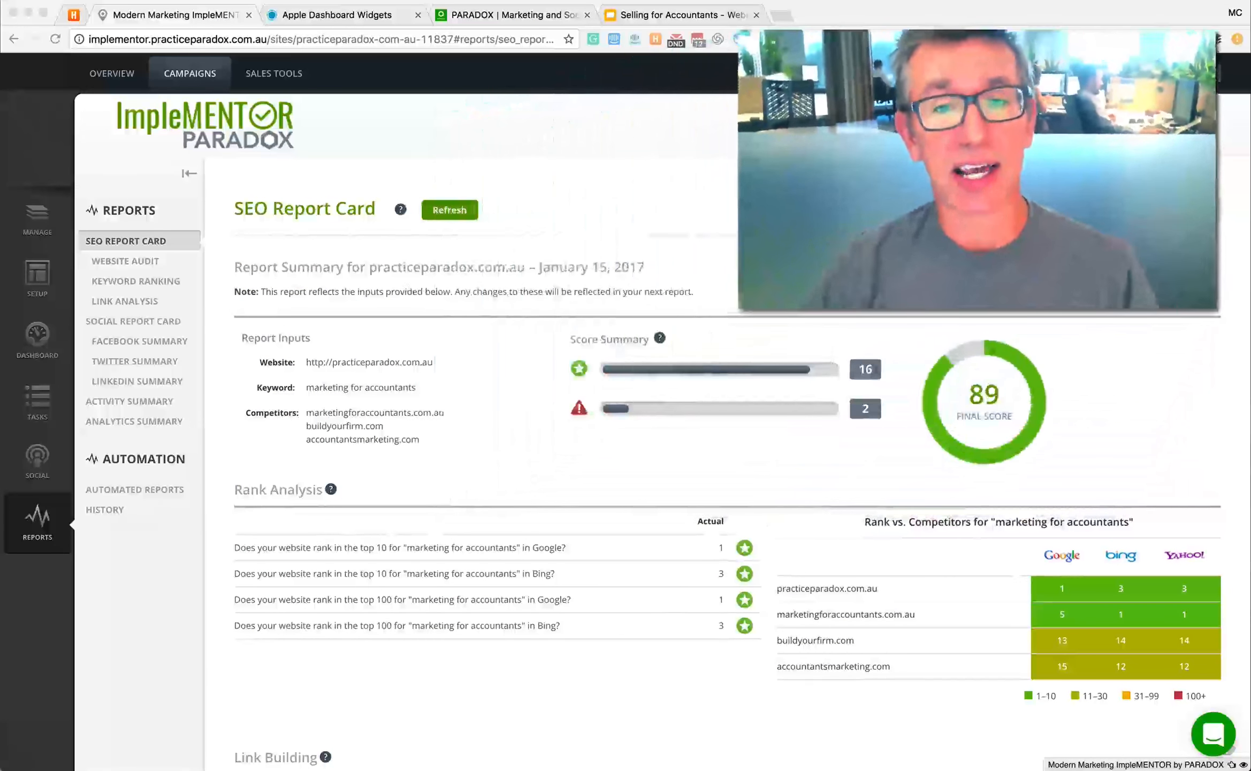
- Start a panoramic Snagit capture of the browser window with the SEO Report Card page at its top
scroll(840, 395, "down", 20)
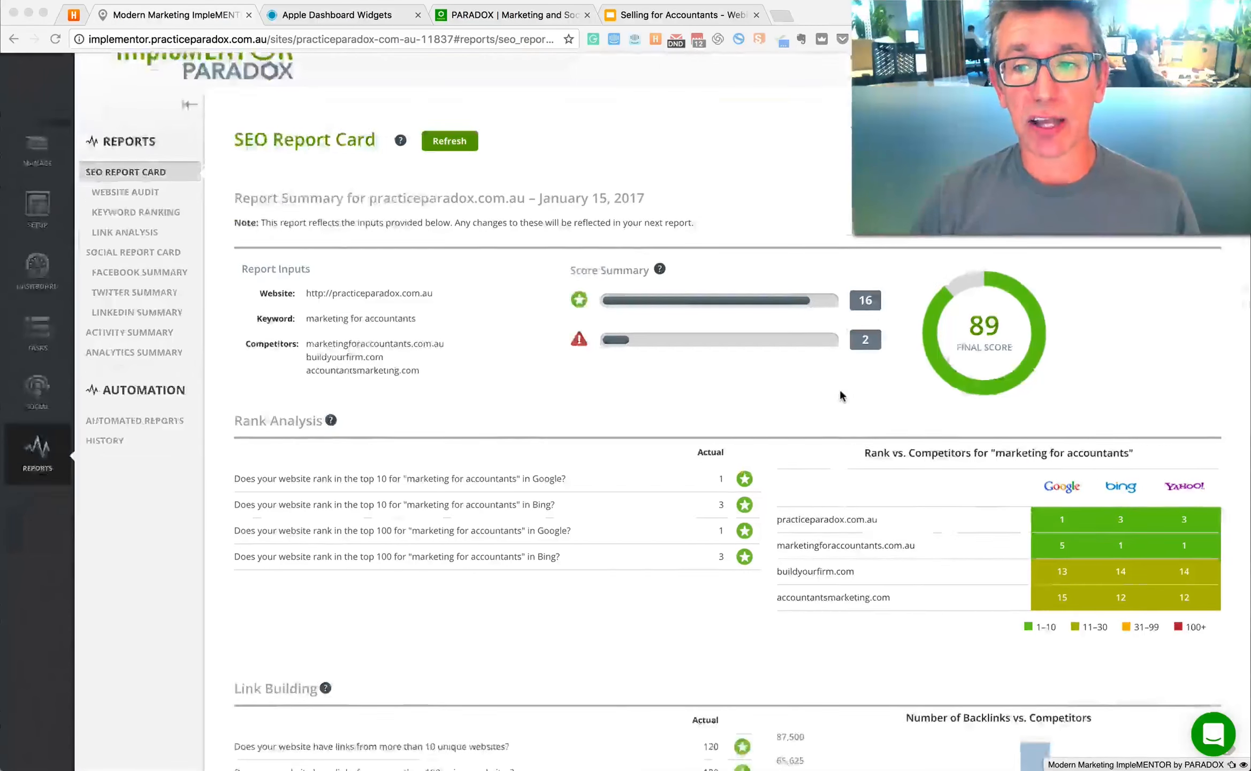
scroll(840, 395, "down", 5)
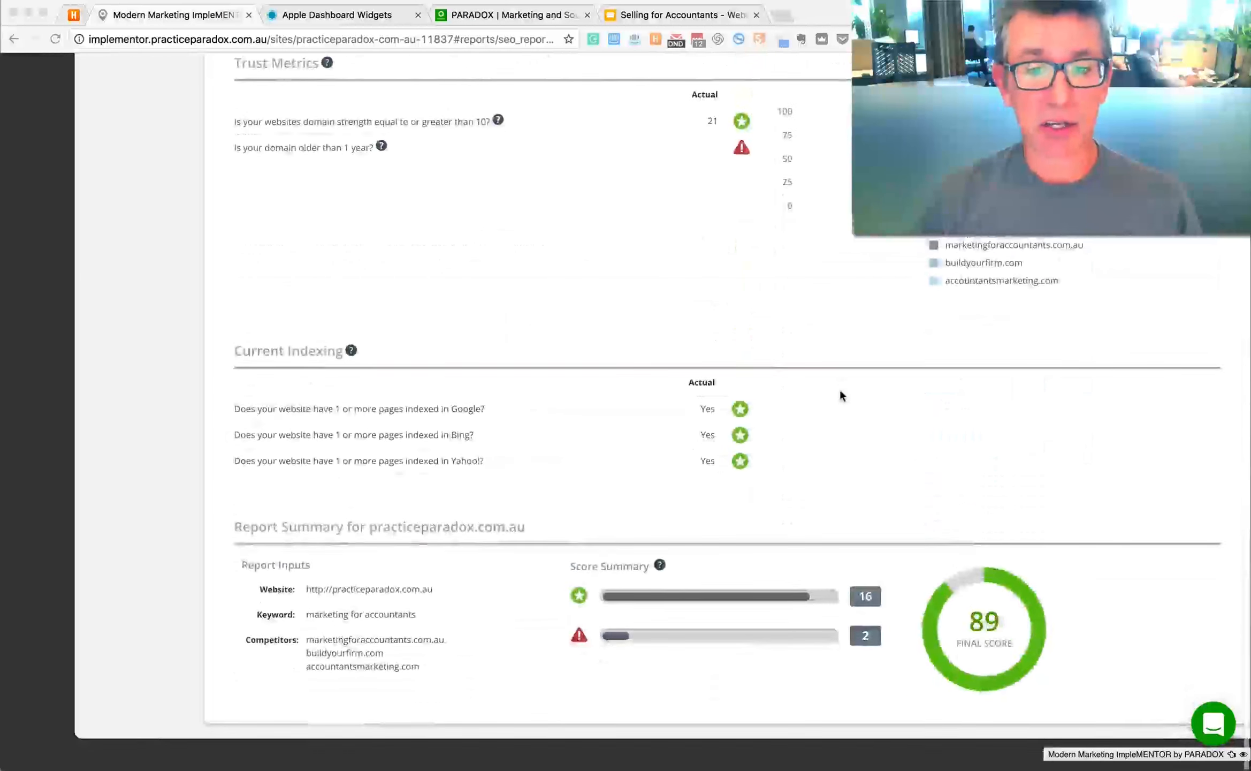
scroll(840, 395, "up", 20)
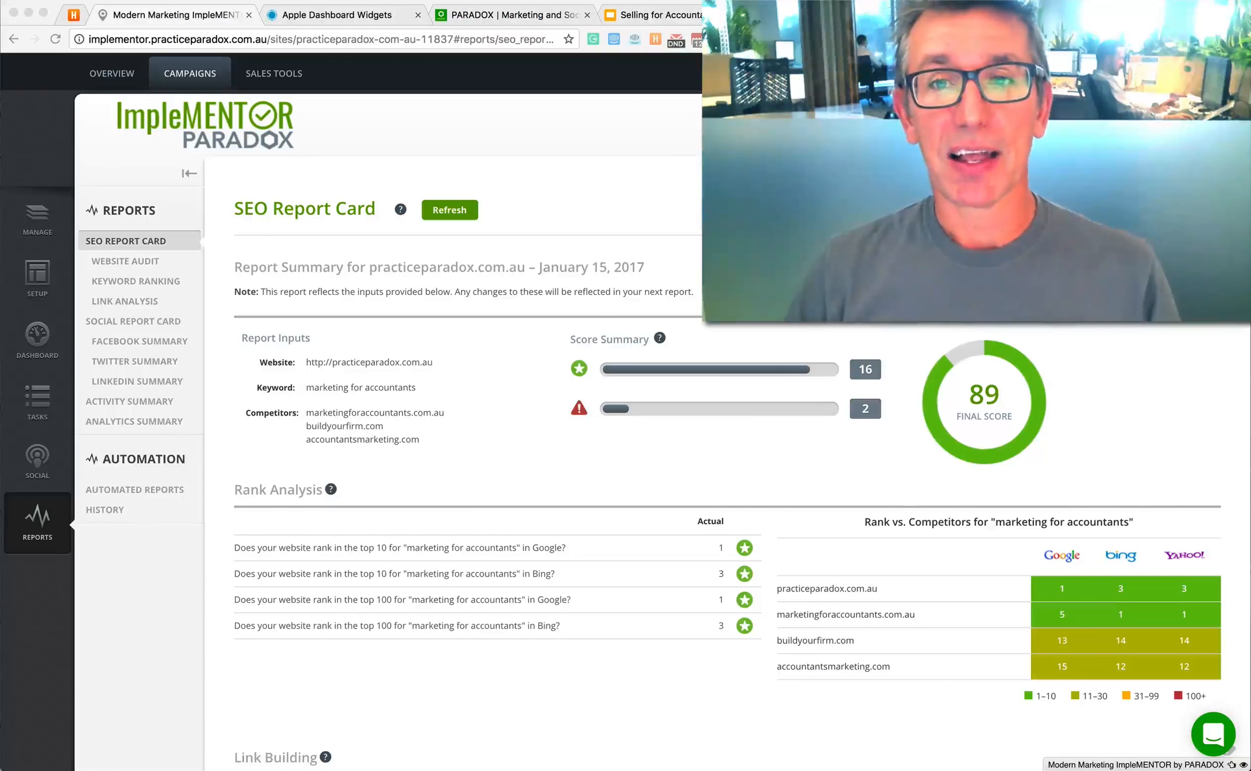
key("ctrl+shift+c")
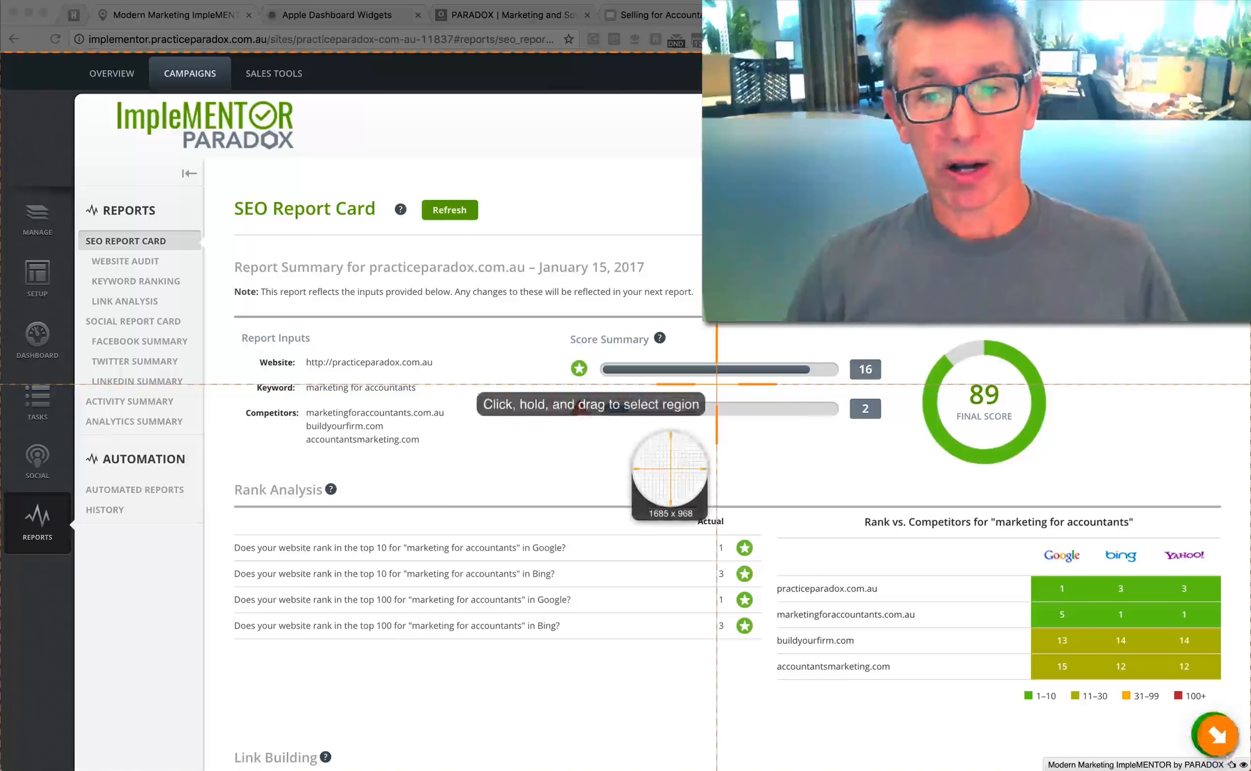
left_click(717, 384)
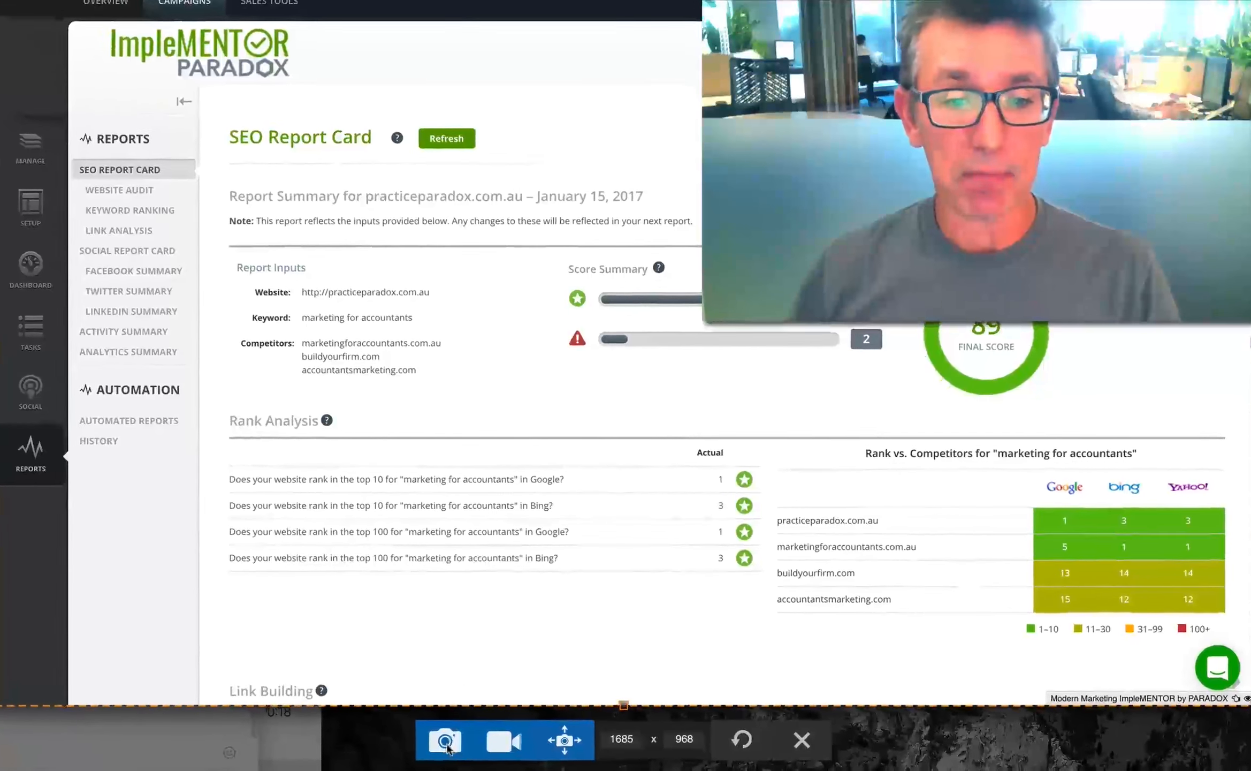
left_click(528, 720)
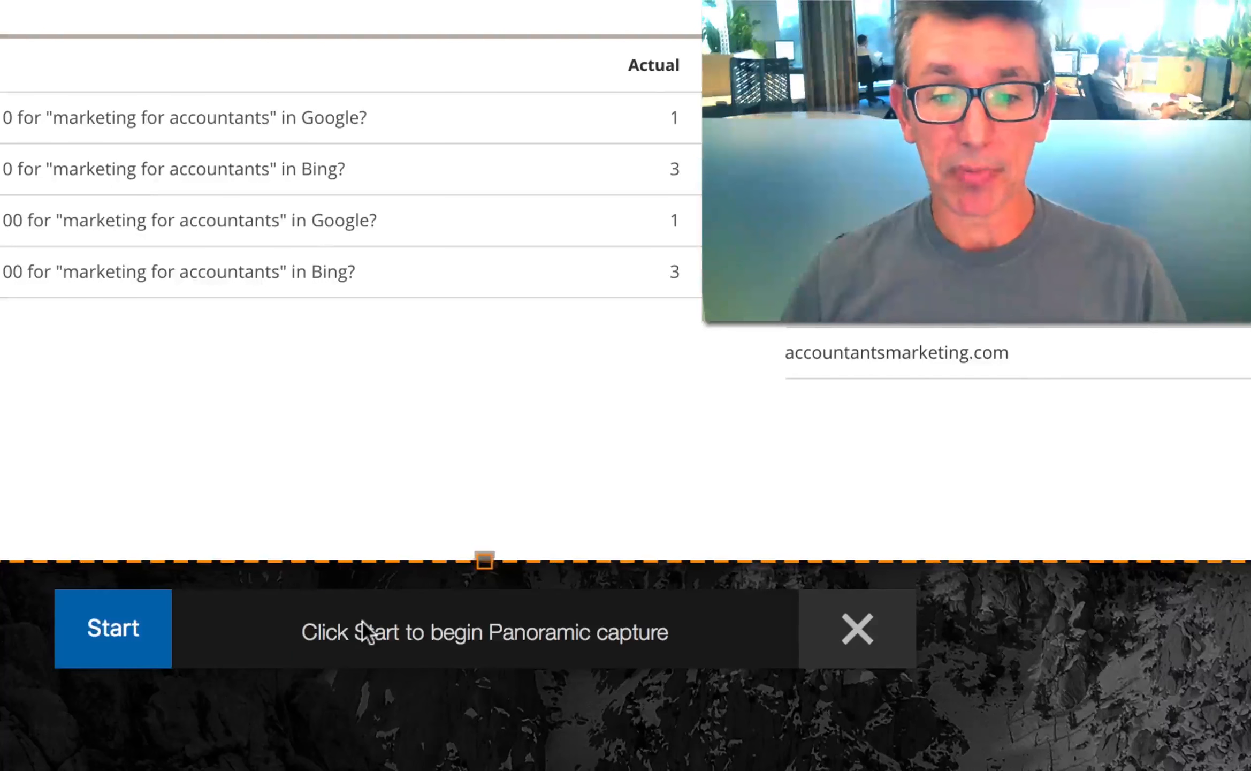
left_click(111, 637)
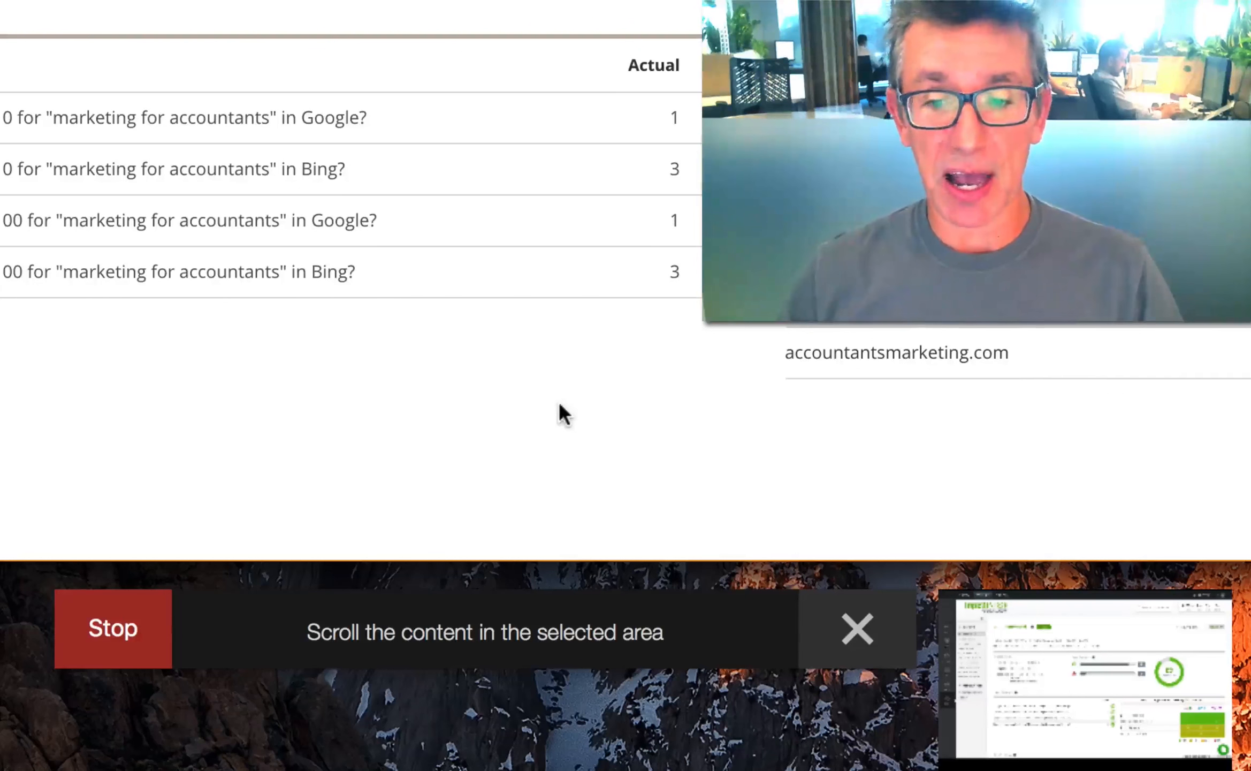
- Capture the whole SEO Report Card page down to the closing report summary and end the panoramic capture
scroll(559, 404, "down", 10)
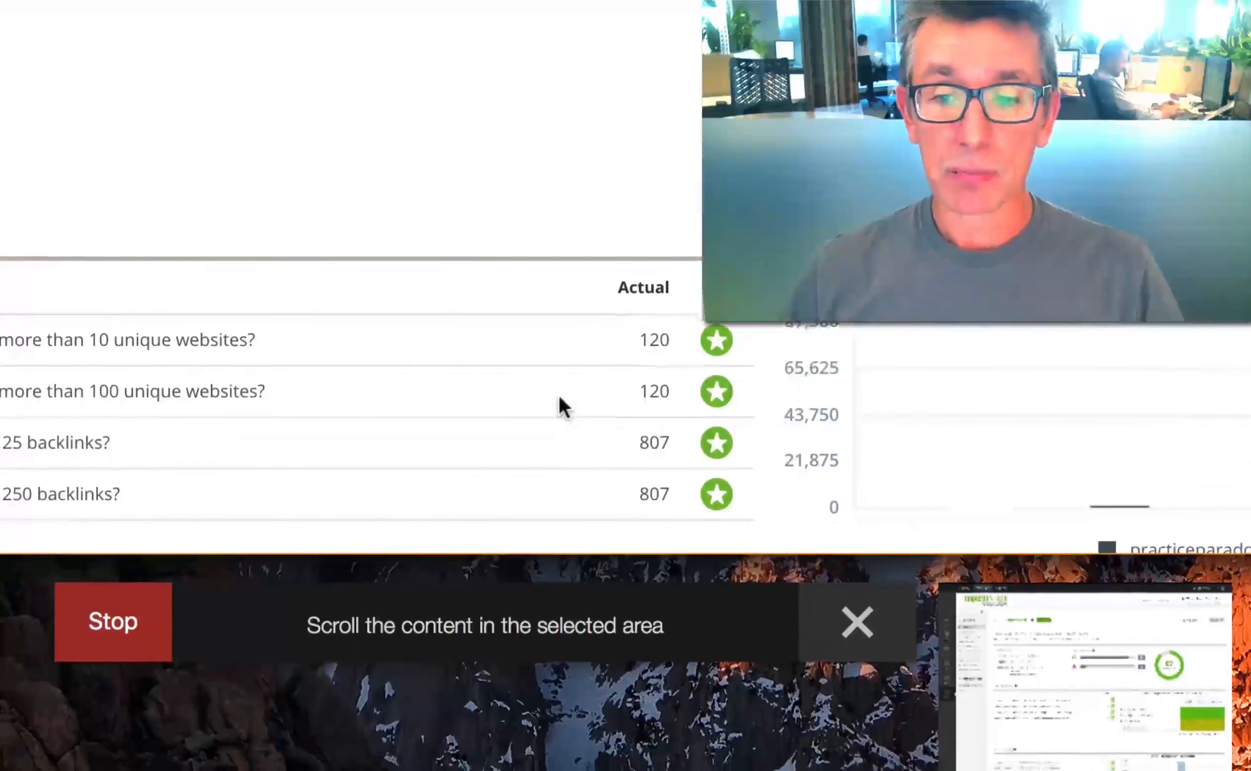
scroll(558, 392, "down", 10)
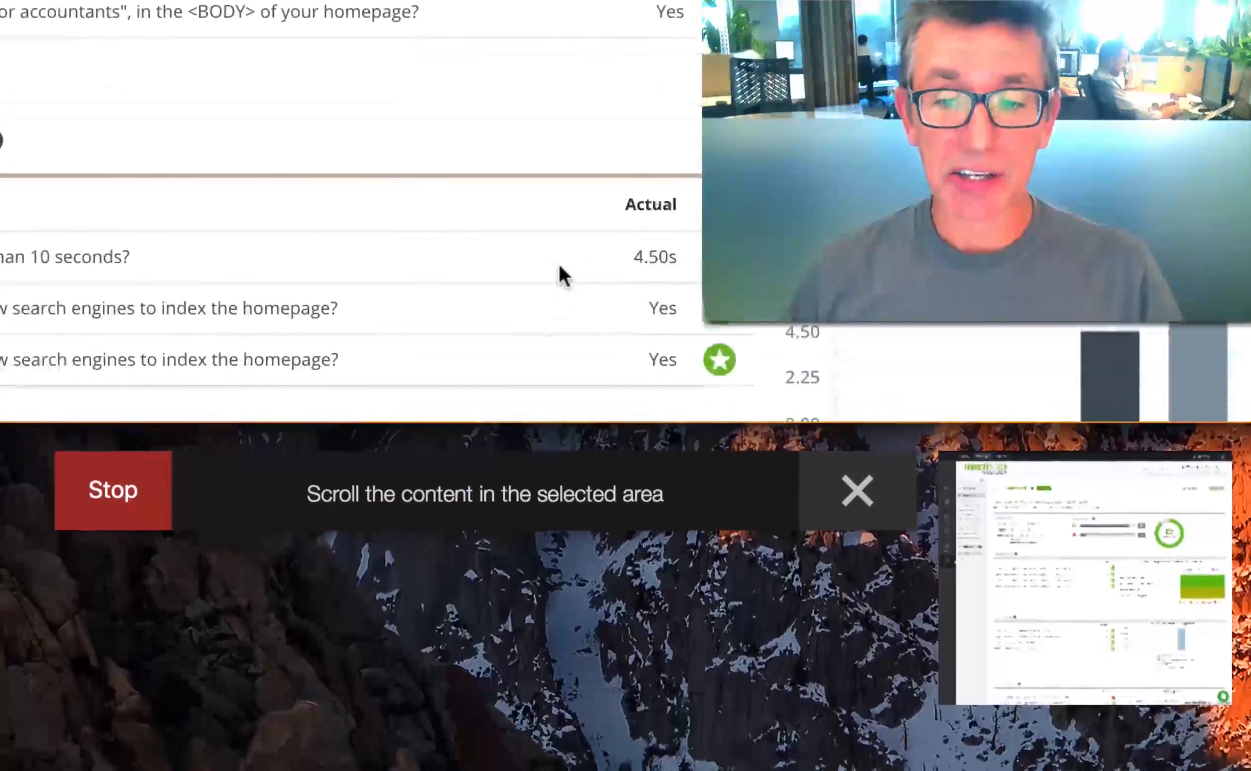
scroll(560, 265, "down", 10)
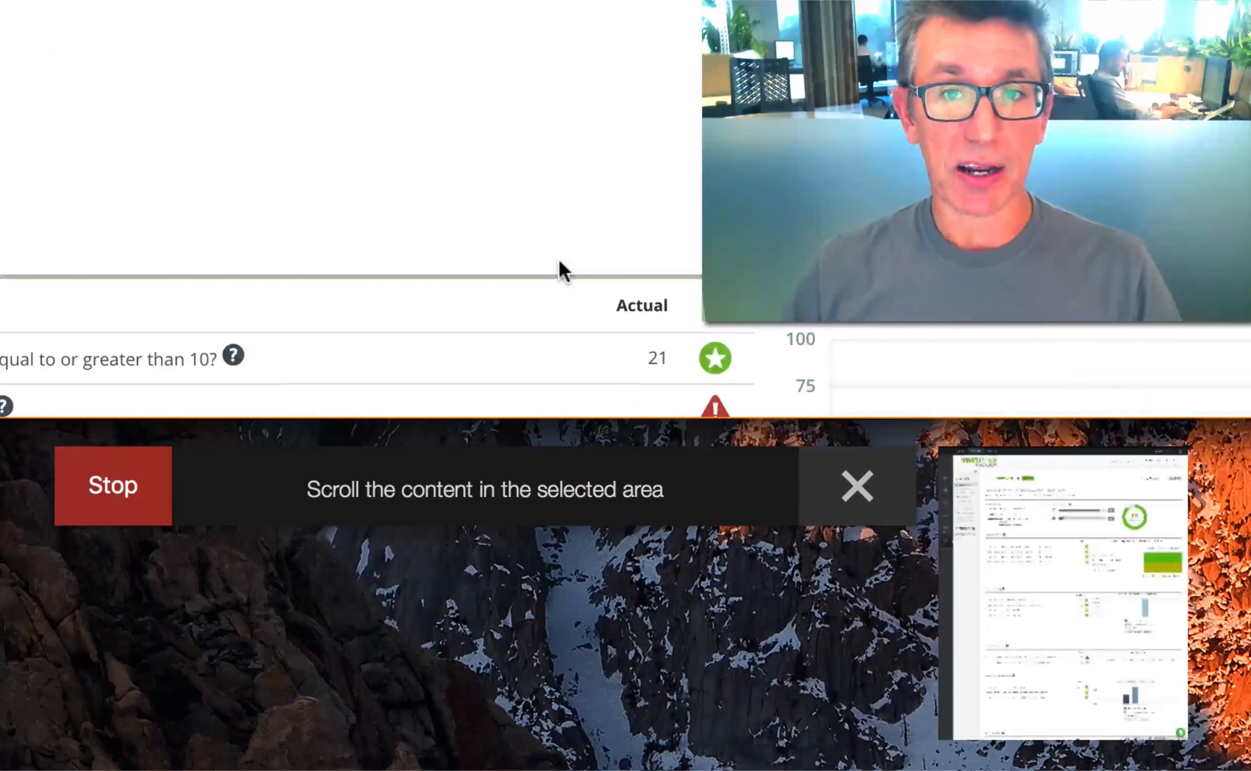
scroll(559, 271, "down", 10)
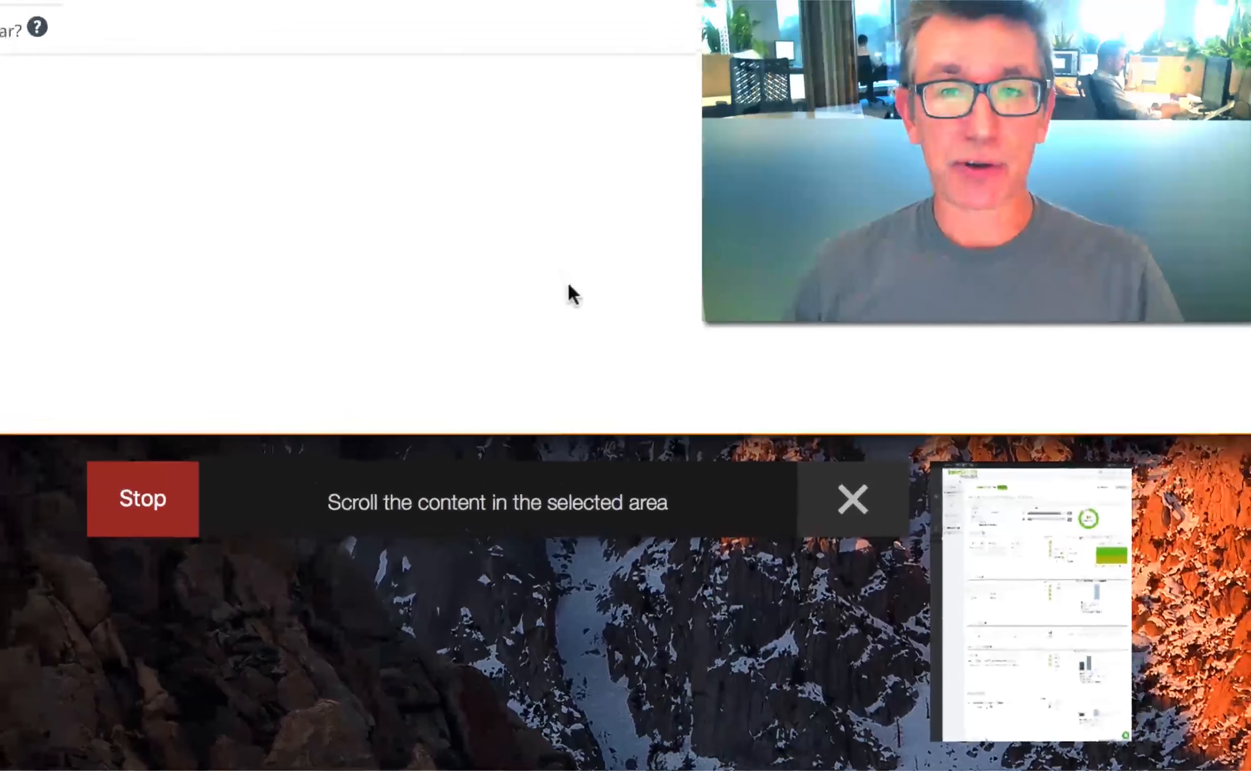
scroll(568, 286, "down", 8)
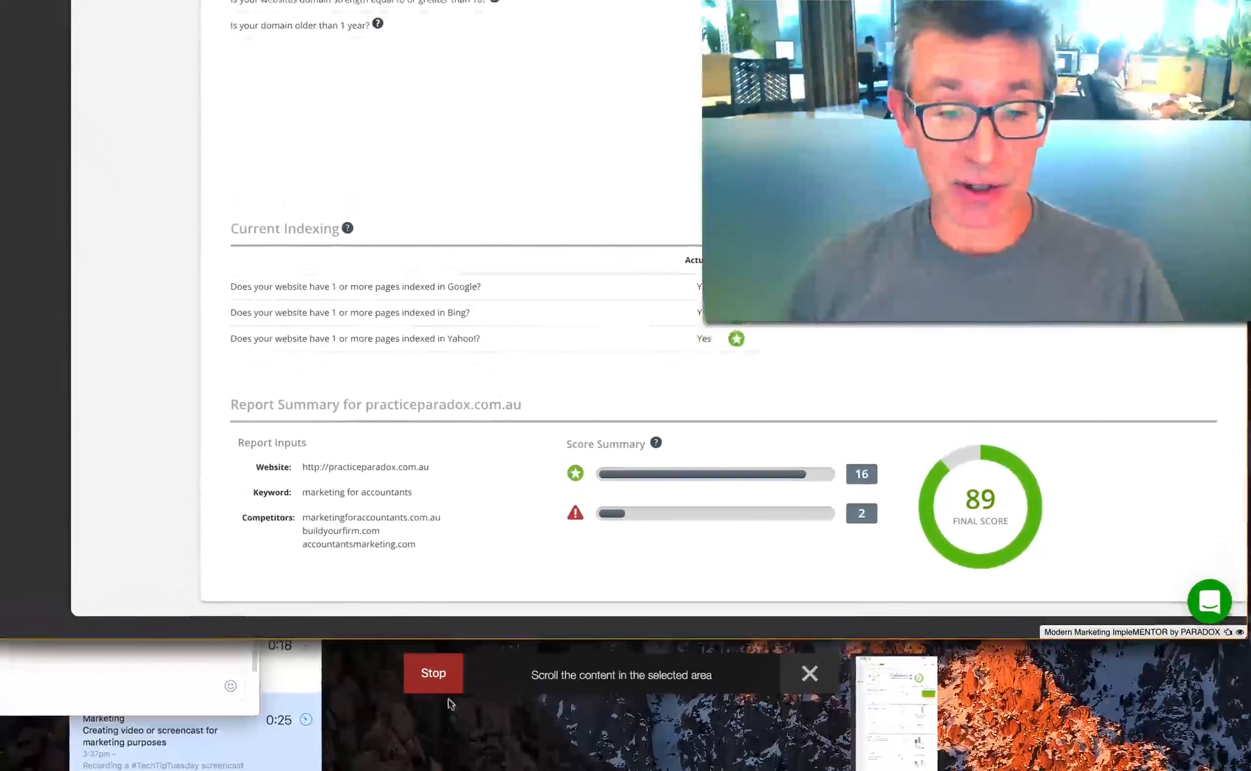
left_click(444, 688)
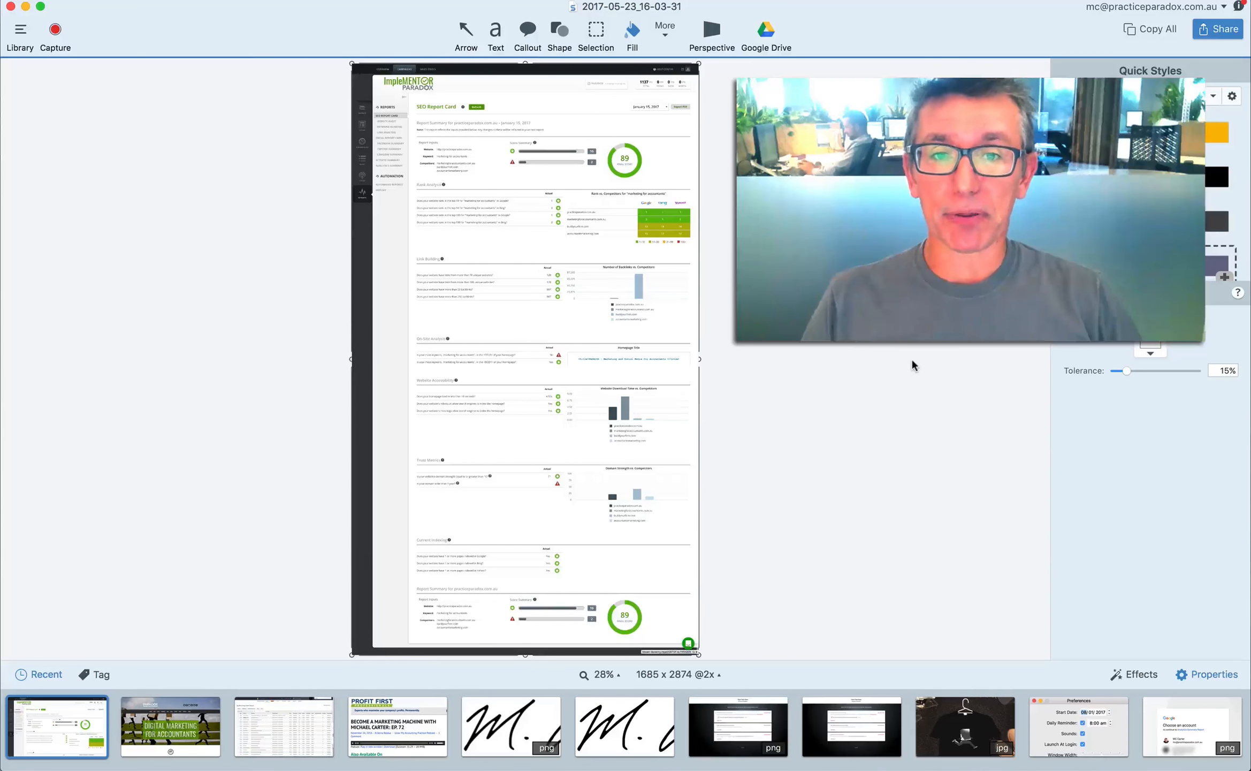
- Examine the captured report image from top to bottom at 88% zoom
key("super+equal")
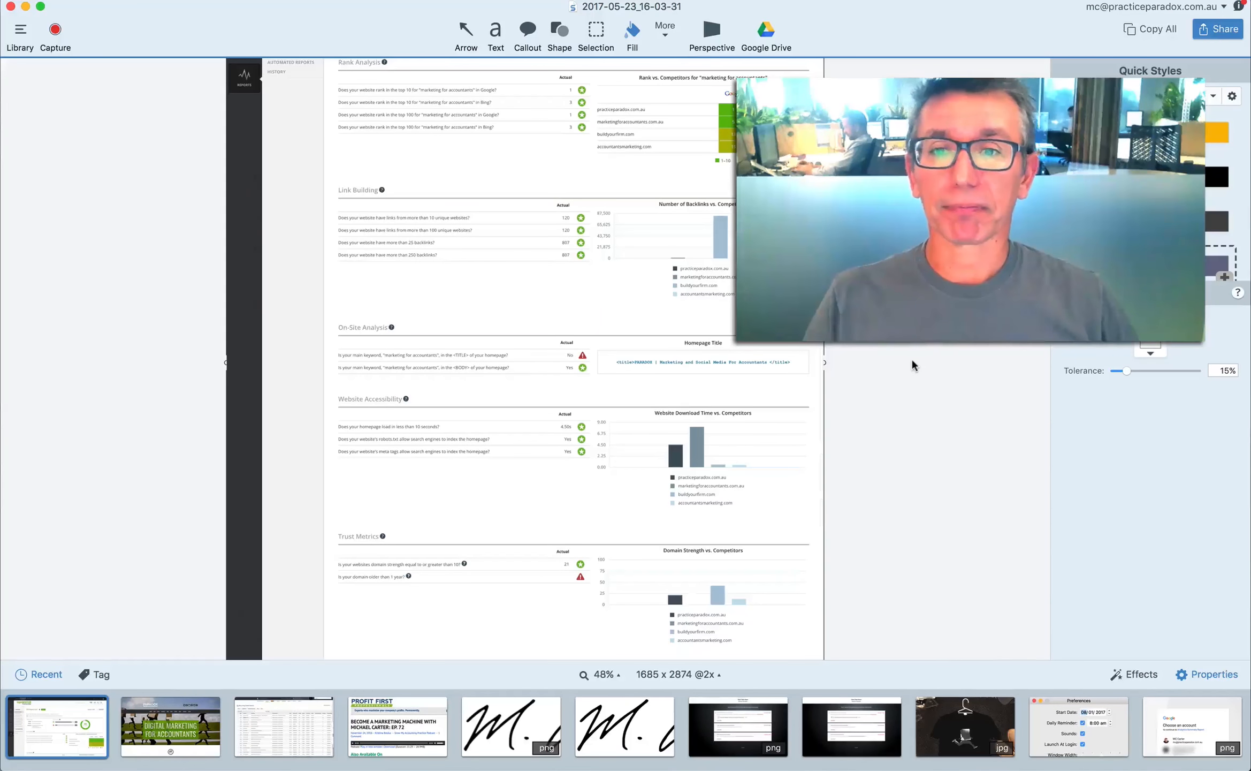
key("super+equal")
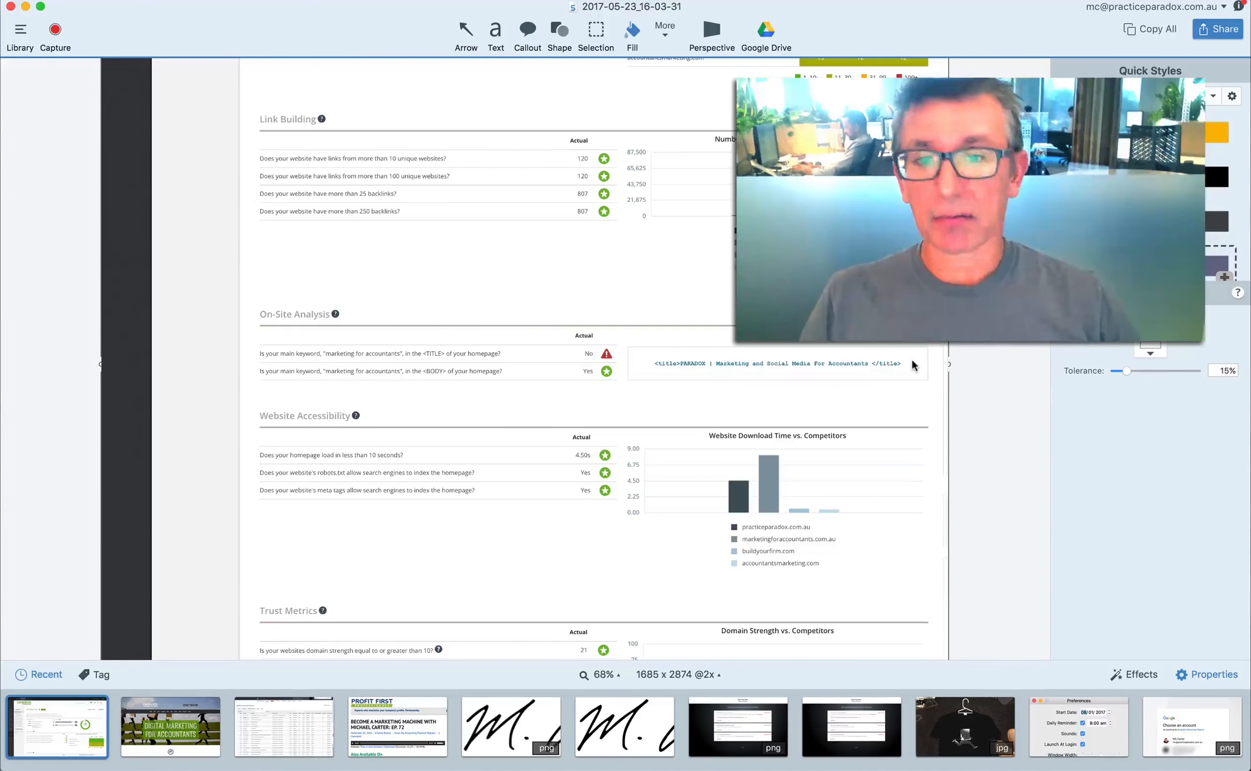
key("super+equal")
scroll(913, 364, "up", 15)
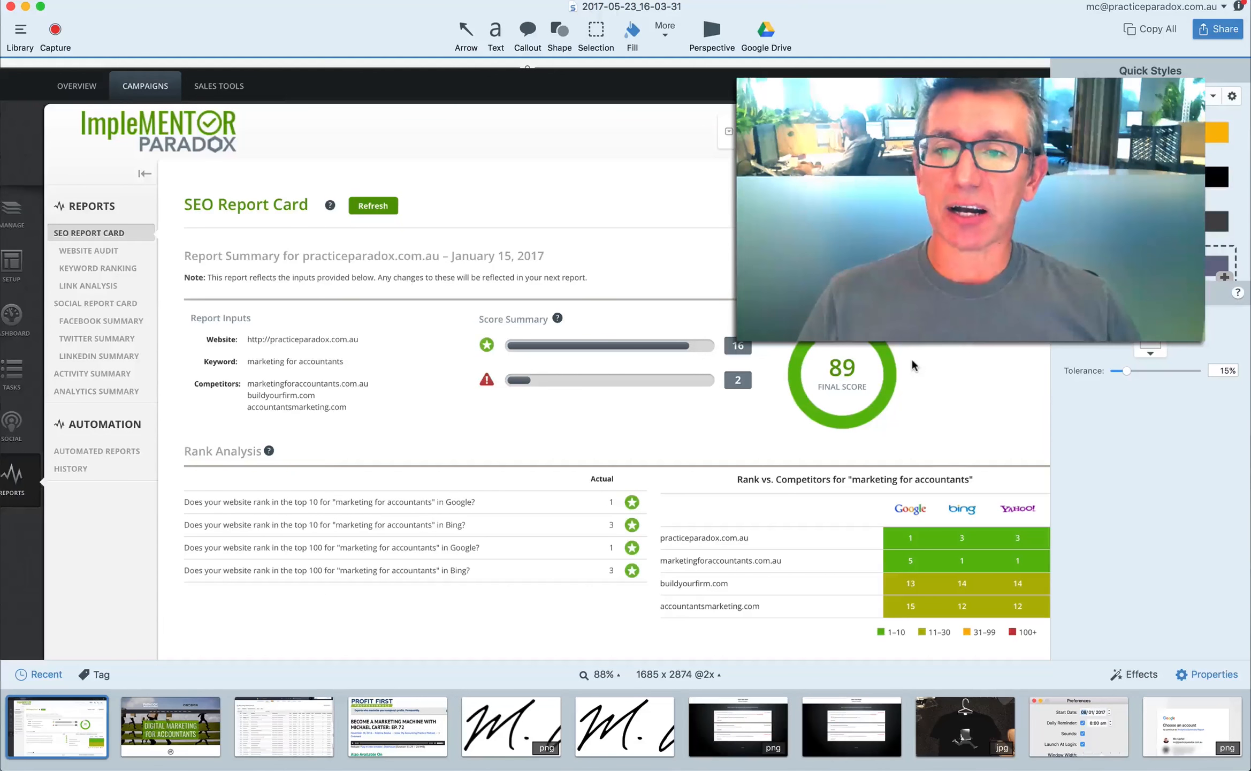
scroll(912, 364, "down", 15)
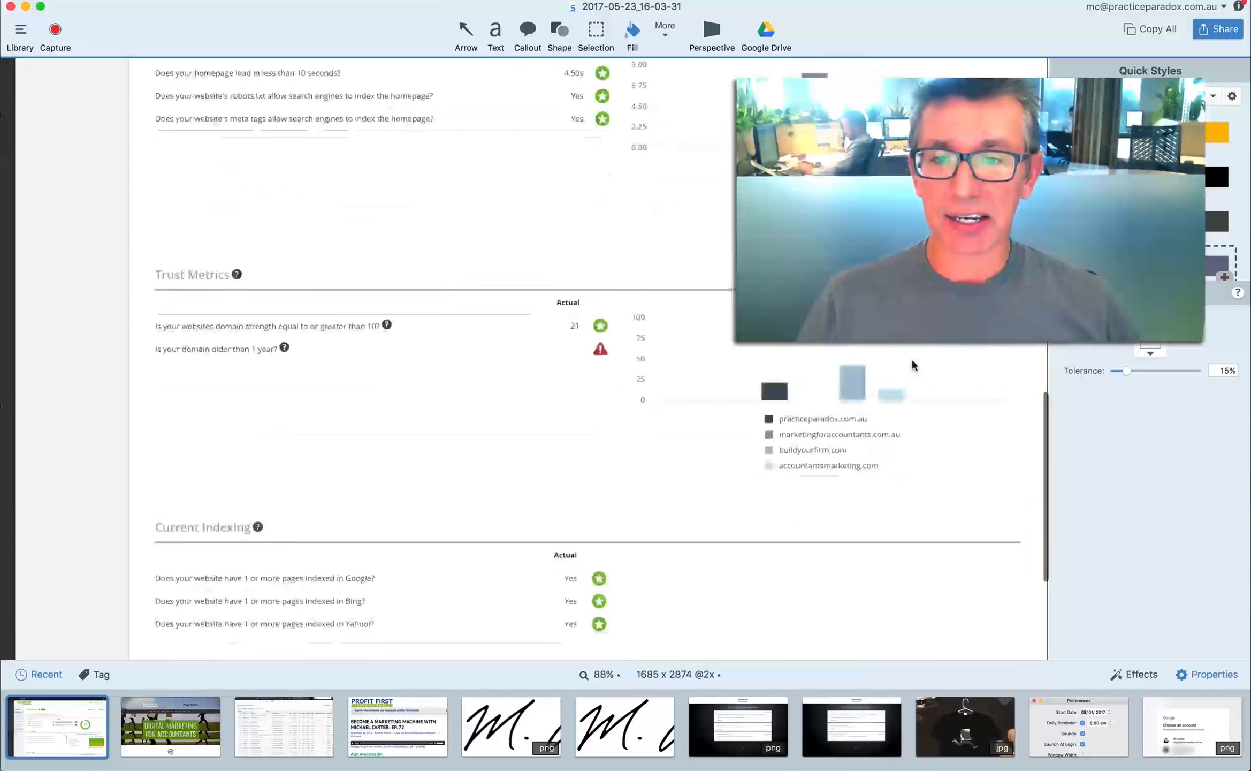
scroll(913, 364, "down", 5)
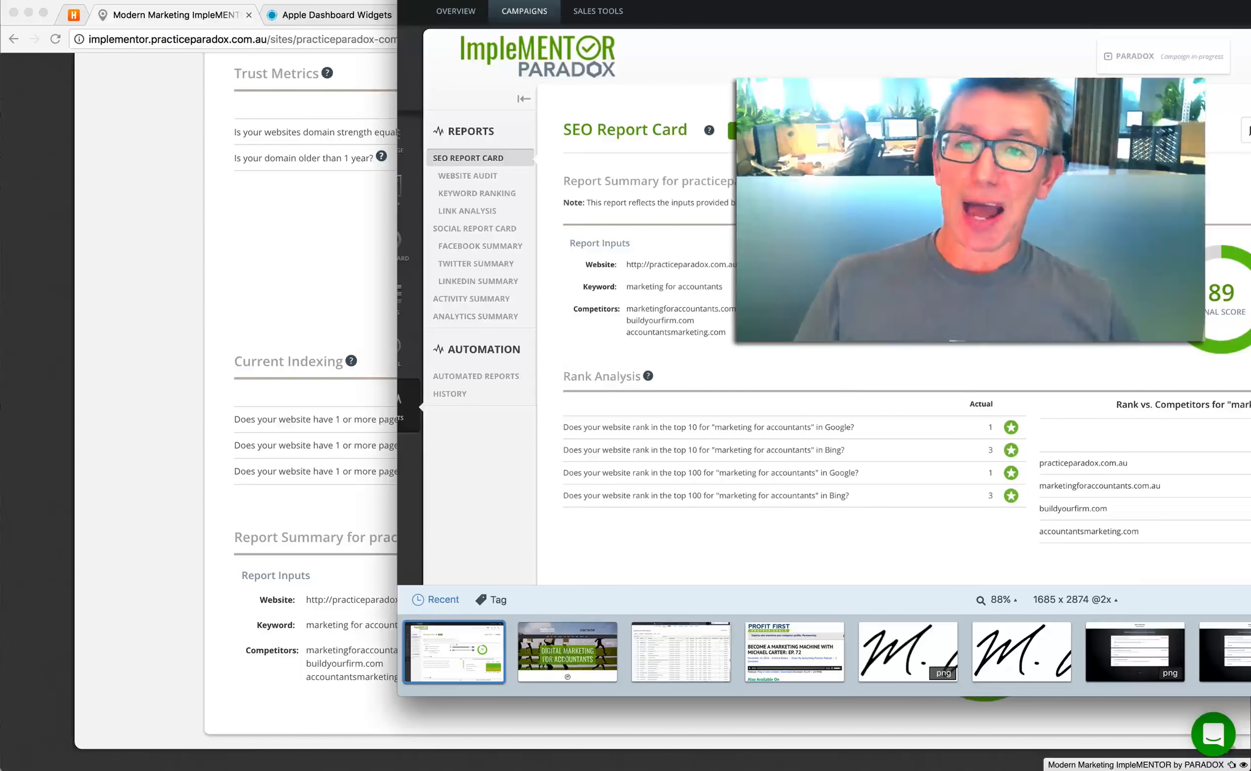
- Switch to Keynote, insert the captured report from Snagit's recent captures onto the blank slide, and place it near the slide's centre
key("super+Tab")
key("super+Tab")
key("super+Tab")
key("super+Tab")
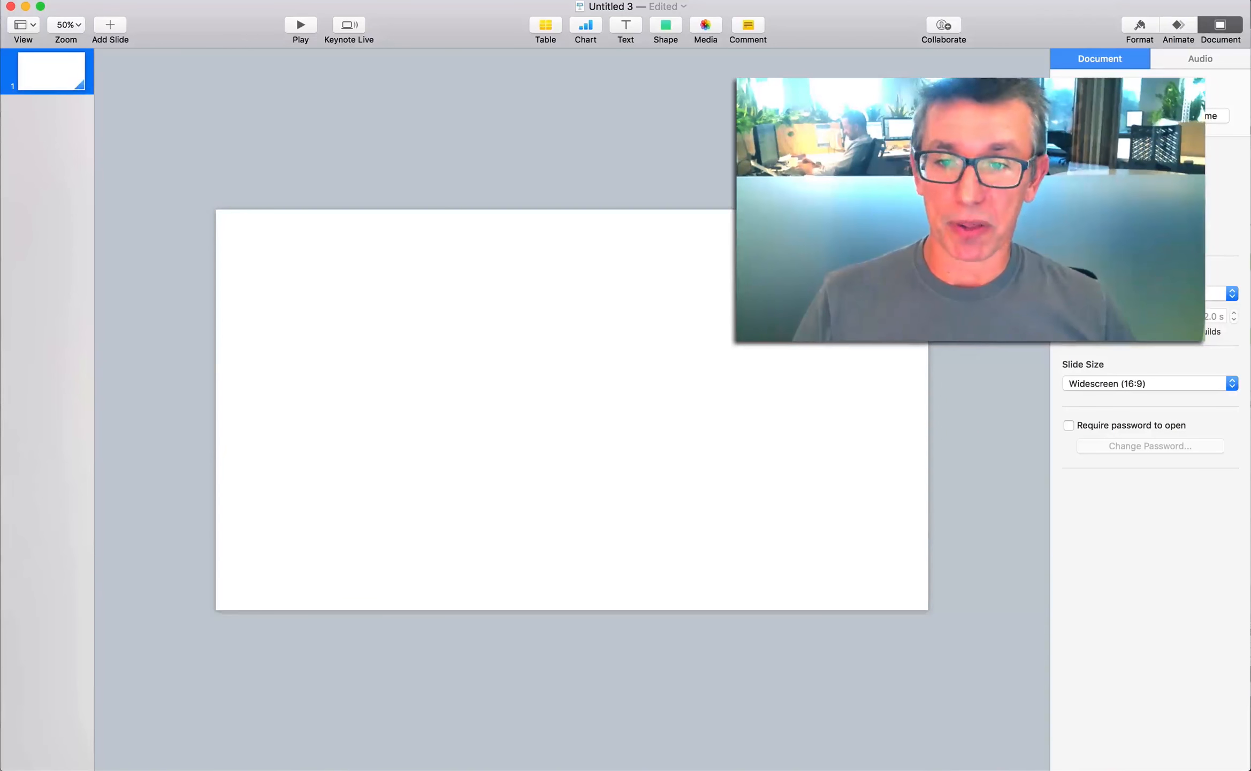
key("super+Tab")
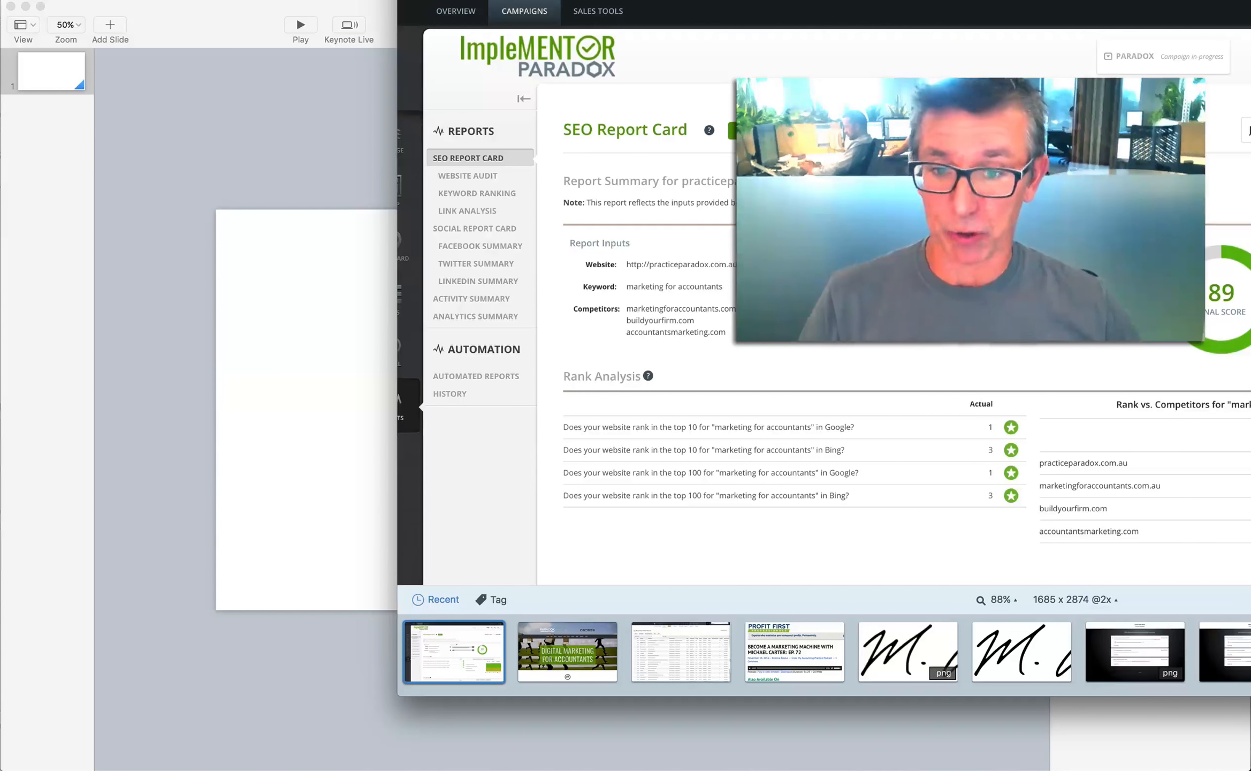
left_click_drag(456, 654, 300, 400)
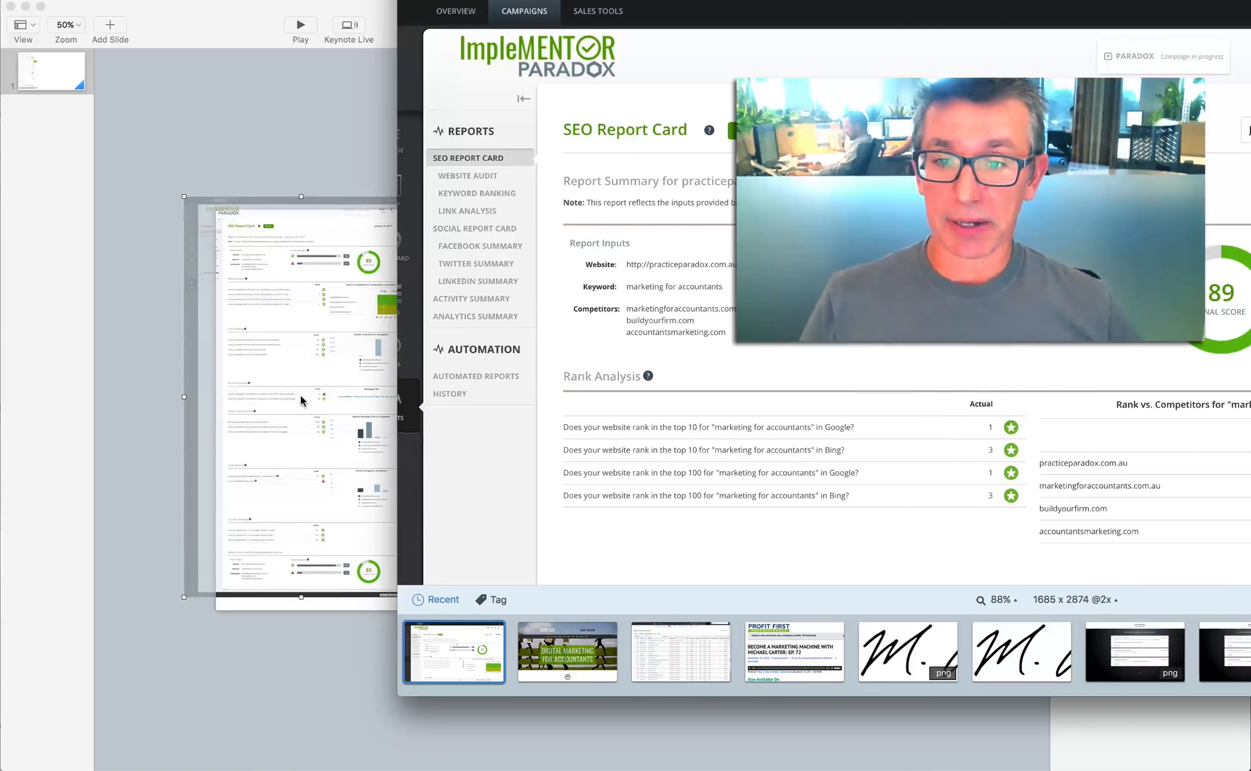
left_click(300, 396)
left_click_drag(301, 396, 540, 405)
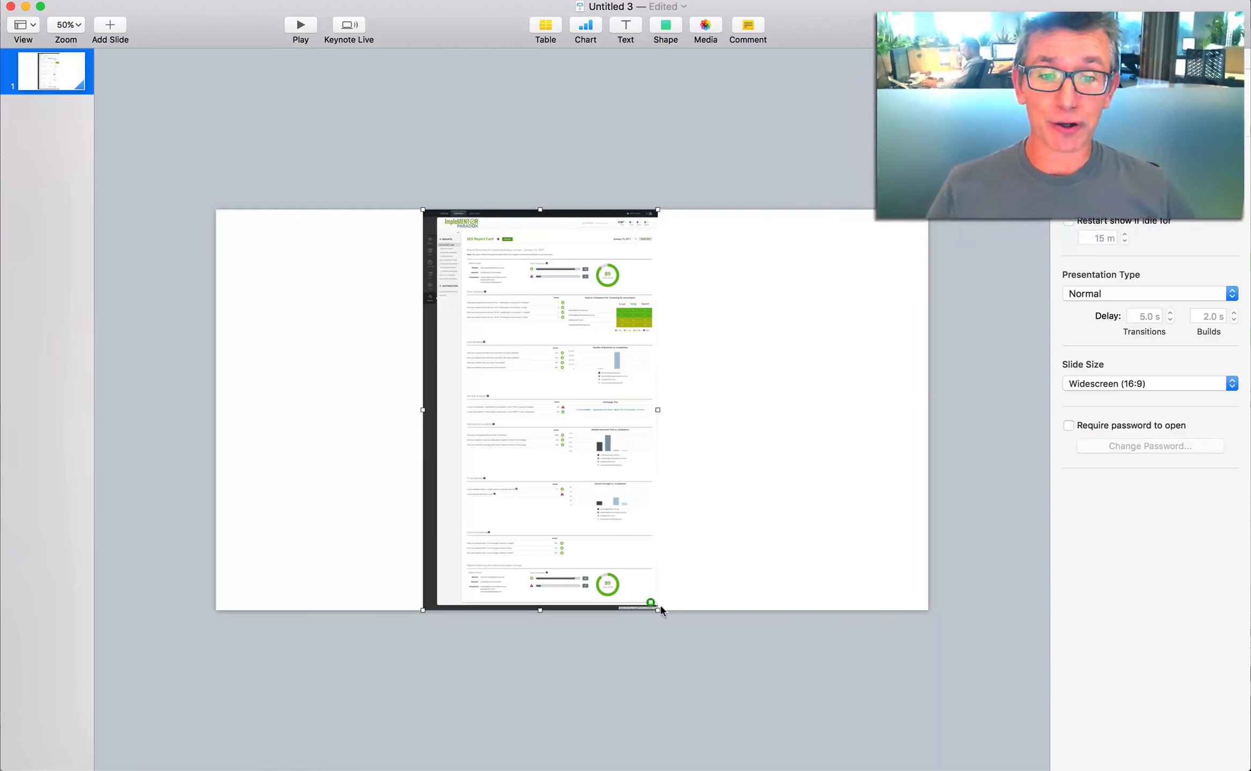
- Enlarge the report image well beyond the slide's height and position it with its header just below the slide's upper edge
left_click_drag(657, 610, 904, 696)
left_click_drag(647, 411, 494, 462)
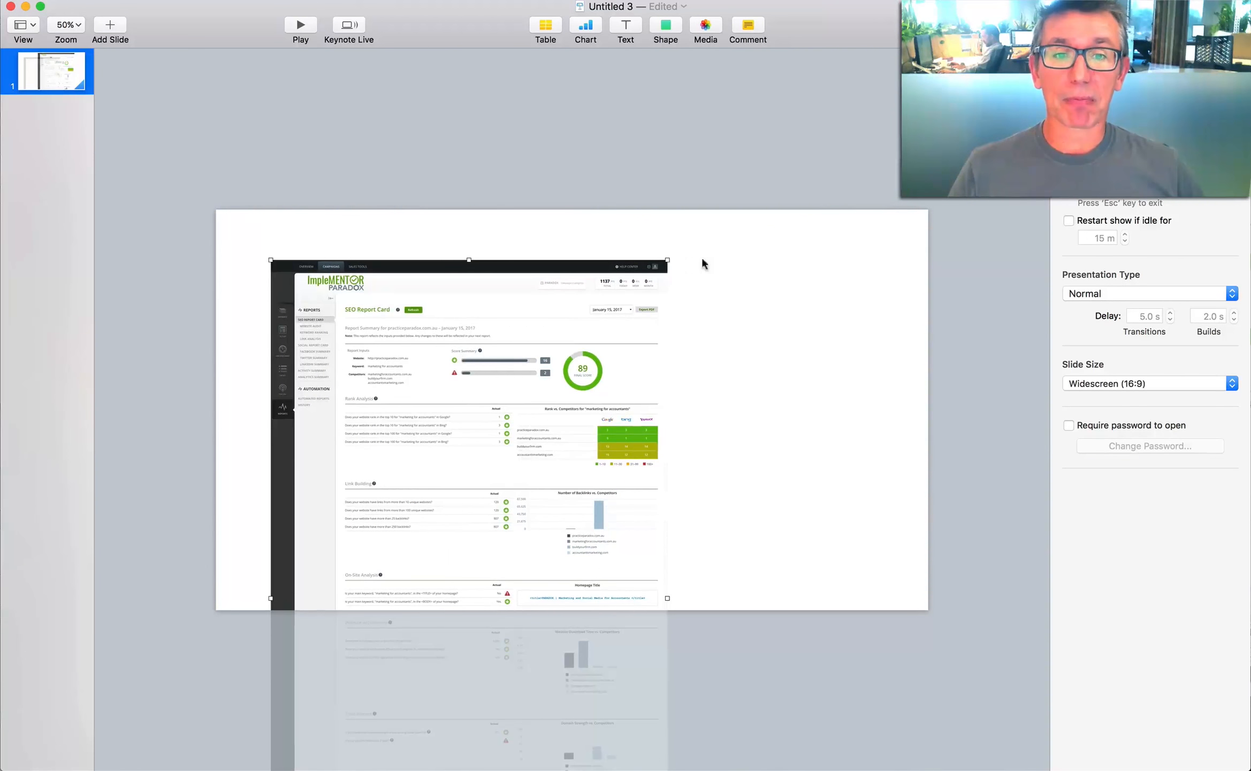
left_click_drag(664, 261, 880, 209)
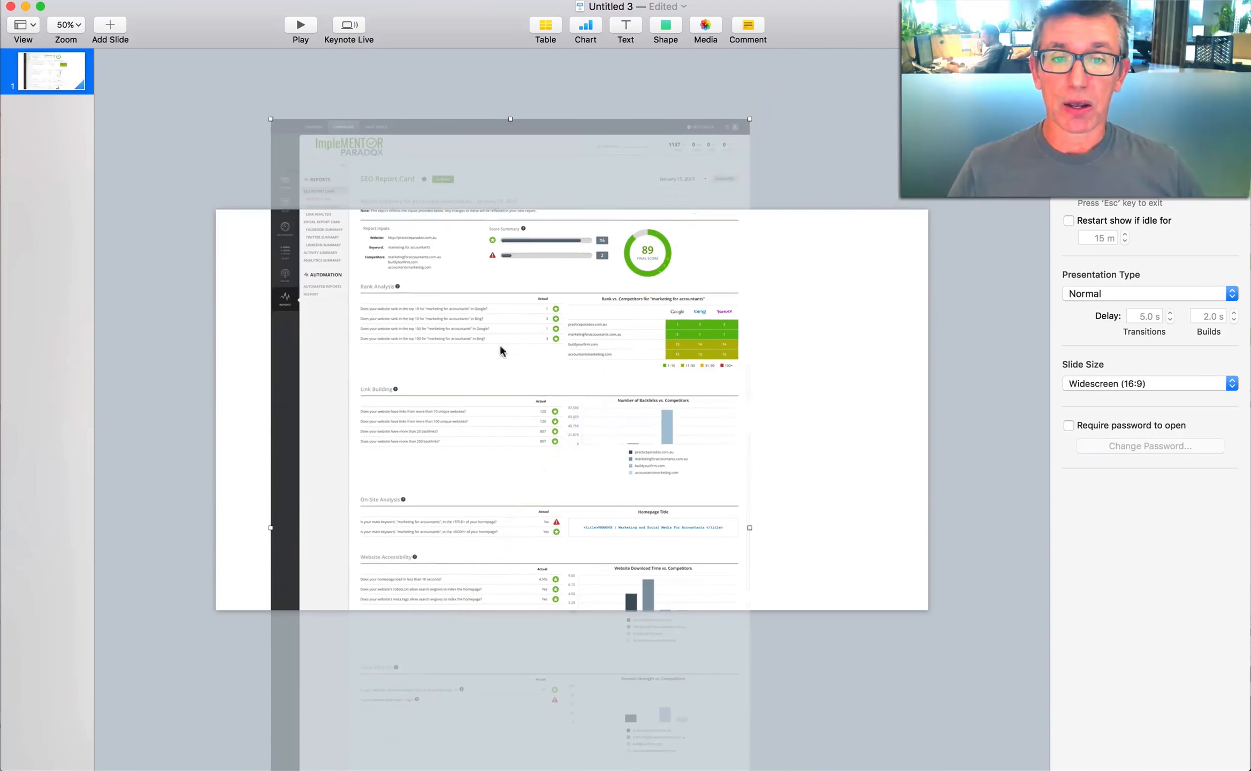
left_click_drag(498, 349, 584, 428)
left_click_drag(517, 460, 534, 464)
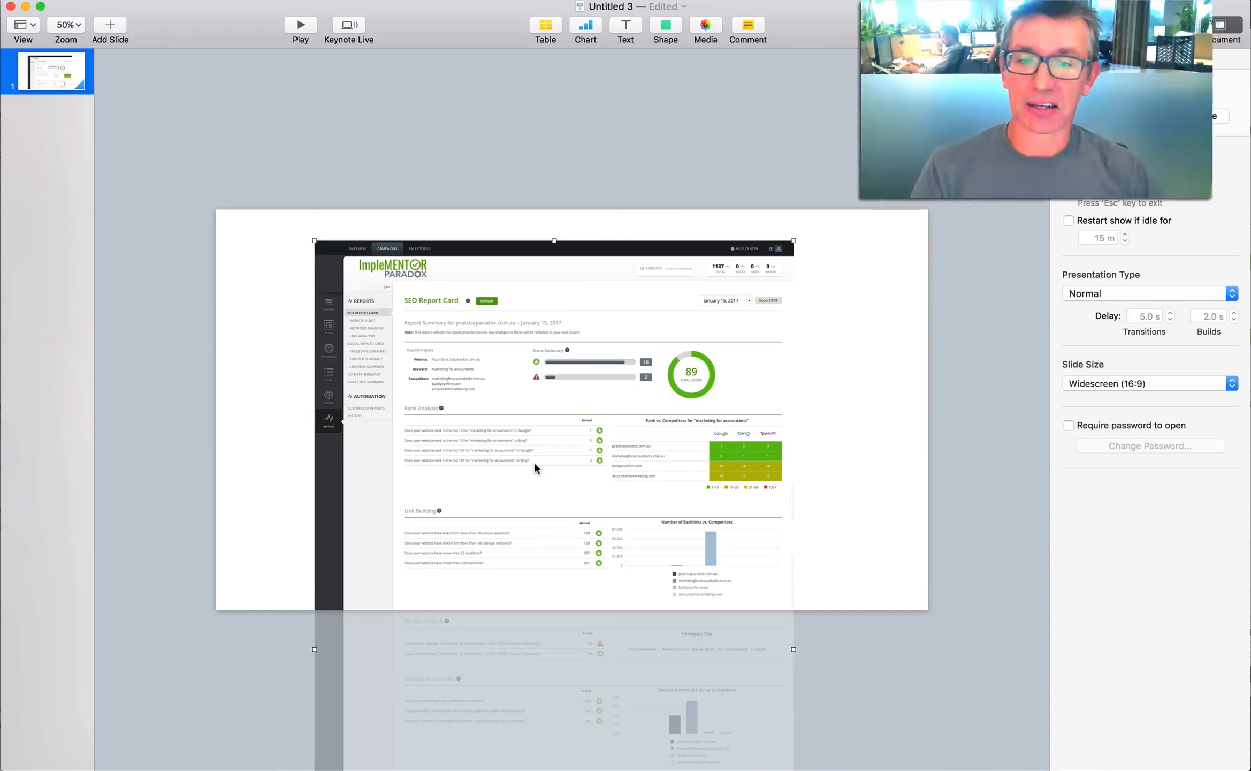
- Clear the slide's existing transition and apply the Magic Move transition to it
left_click(854, 347)
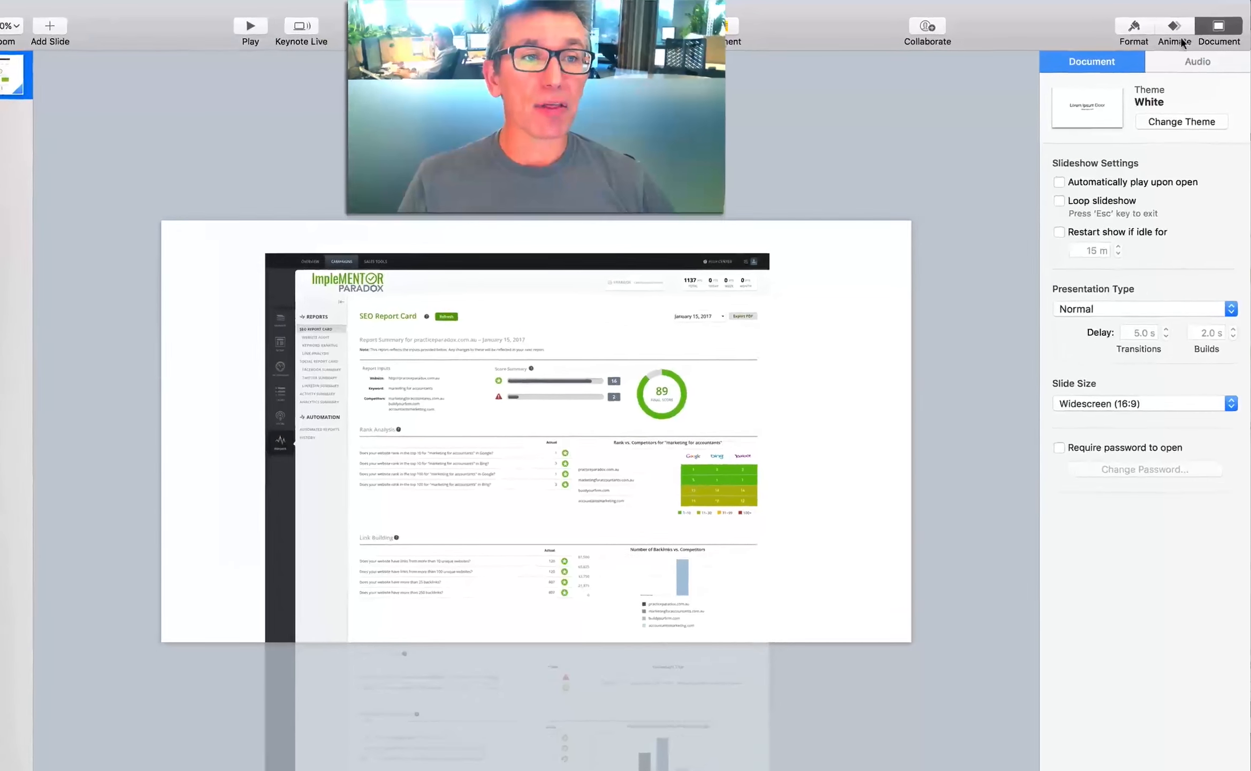
left_click(1179, 25)
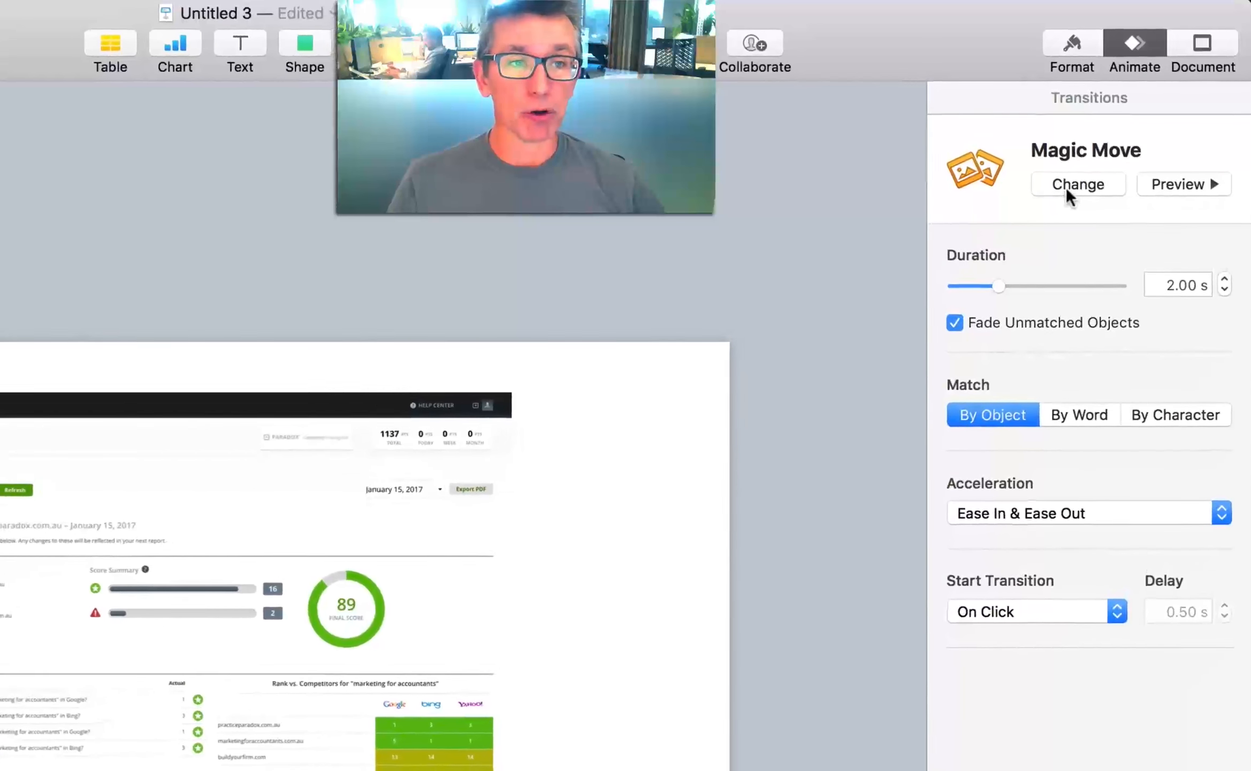
left_click(1091, 162)
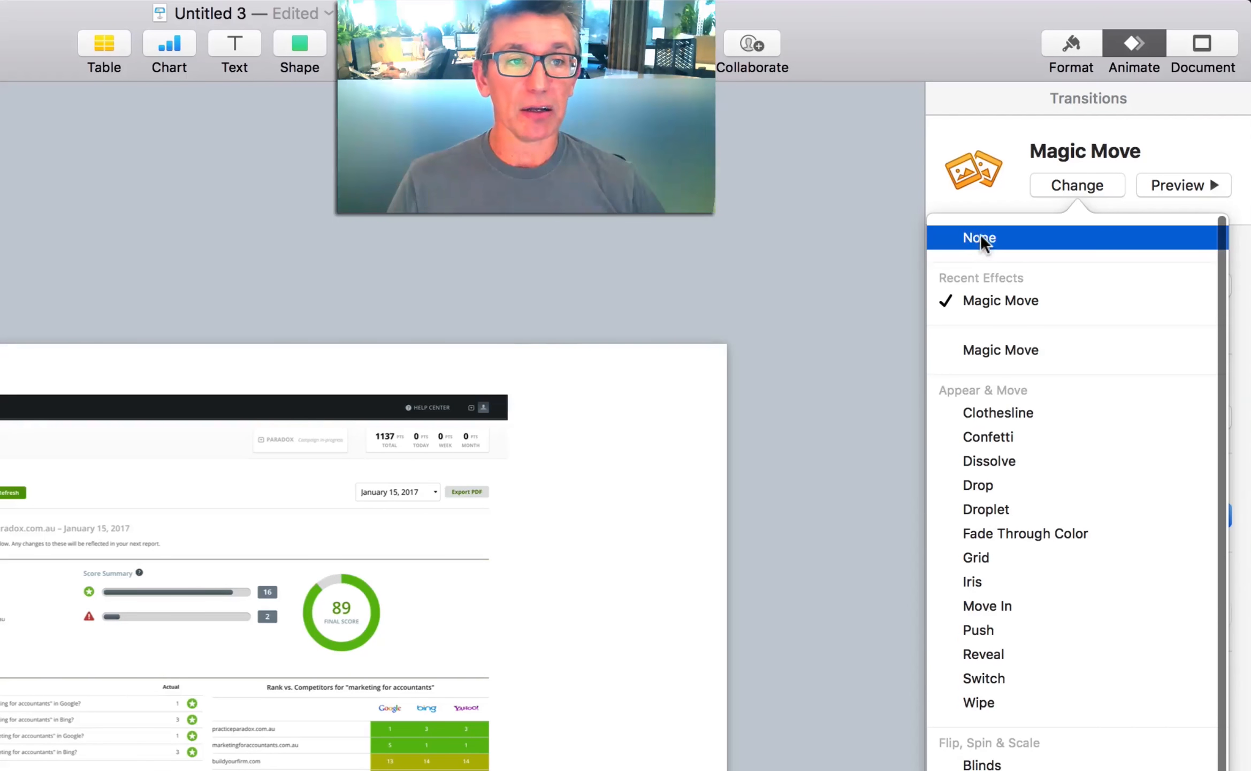
left_click(979, 237)
left_click(1068, 184)
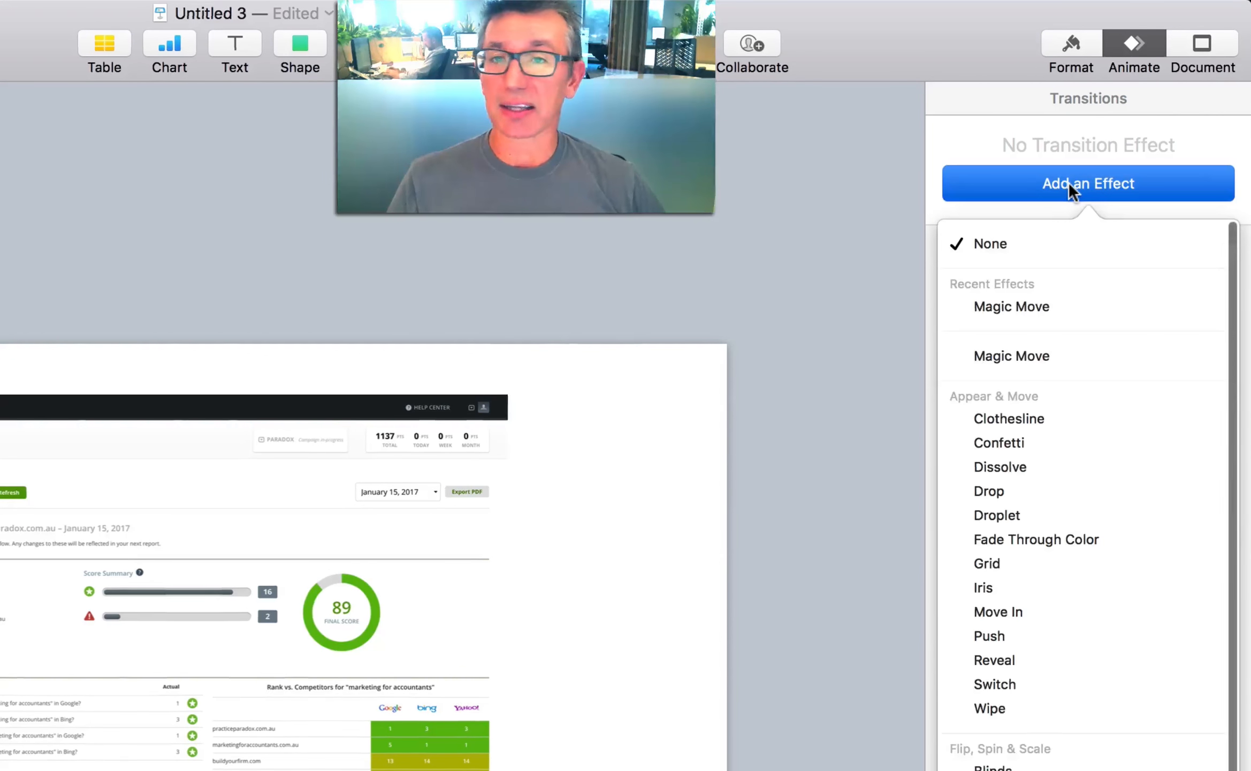
left_click(1012, 306)
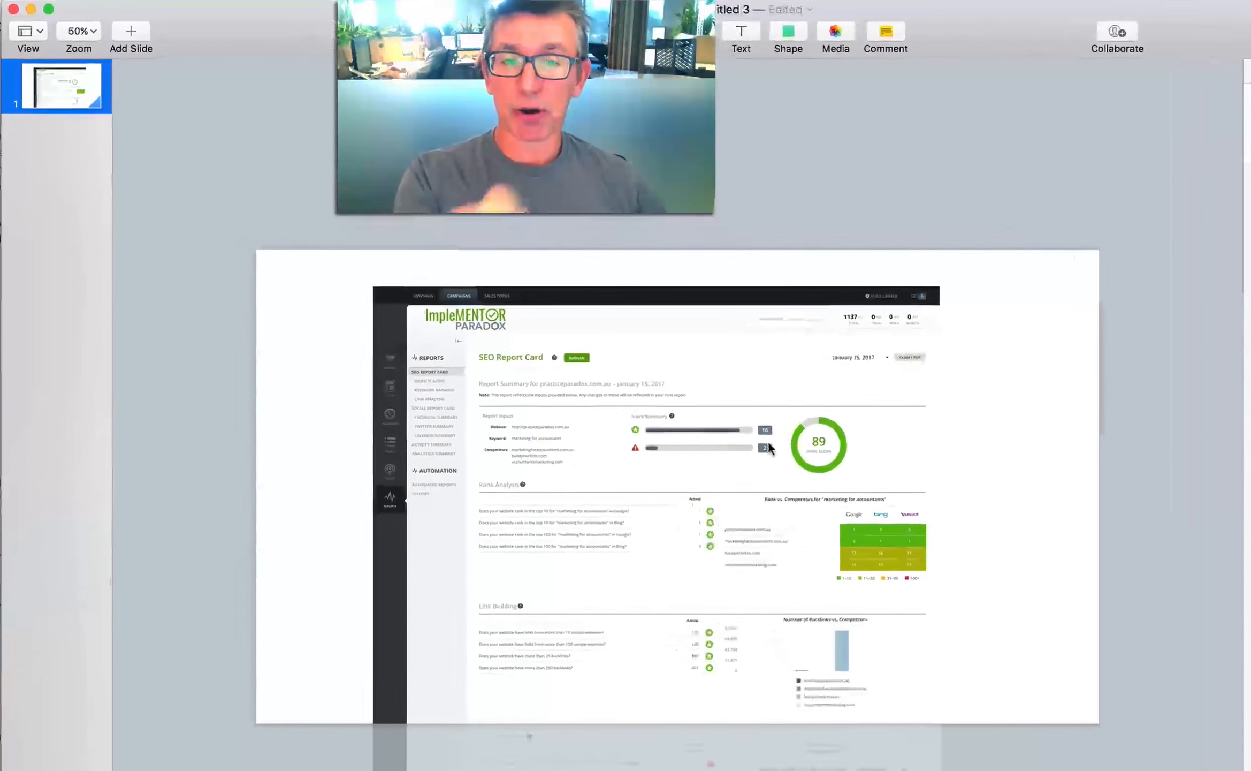
- Duplicate slide 1 and move the report image up on the copy to show Link Building through Trust Metrics
left_click(90, 91)
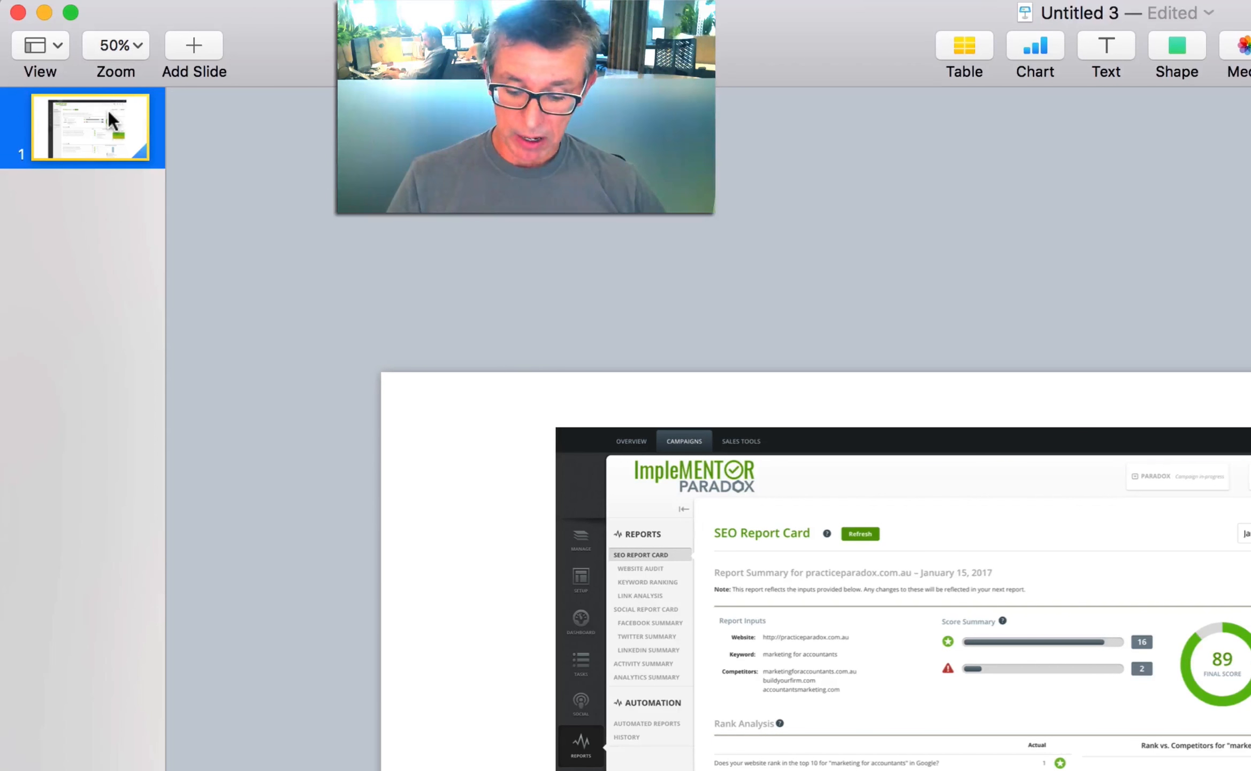
key("super+d")
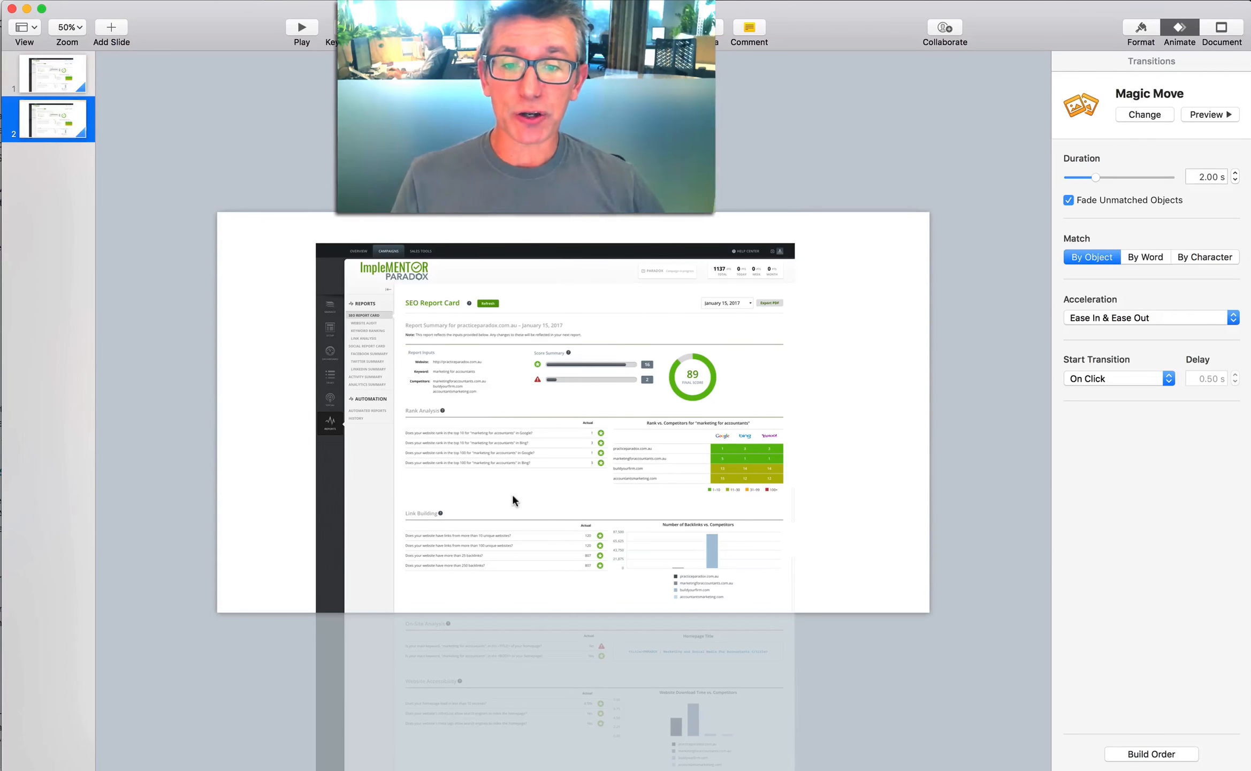
left_click_drag(511, 493, 531, 462)
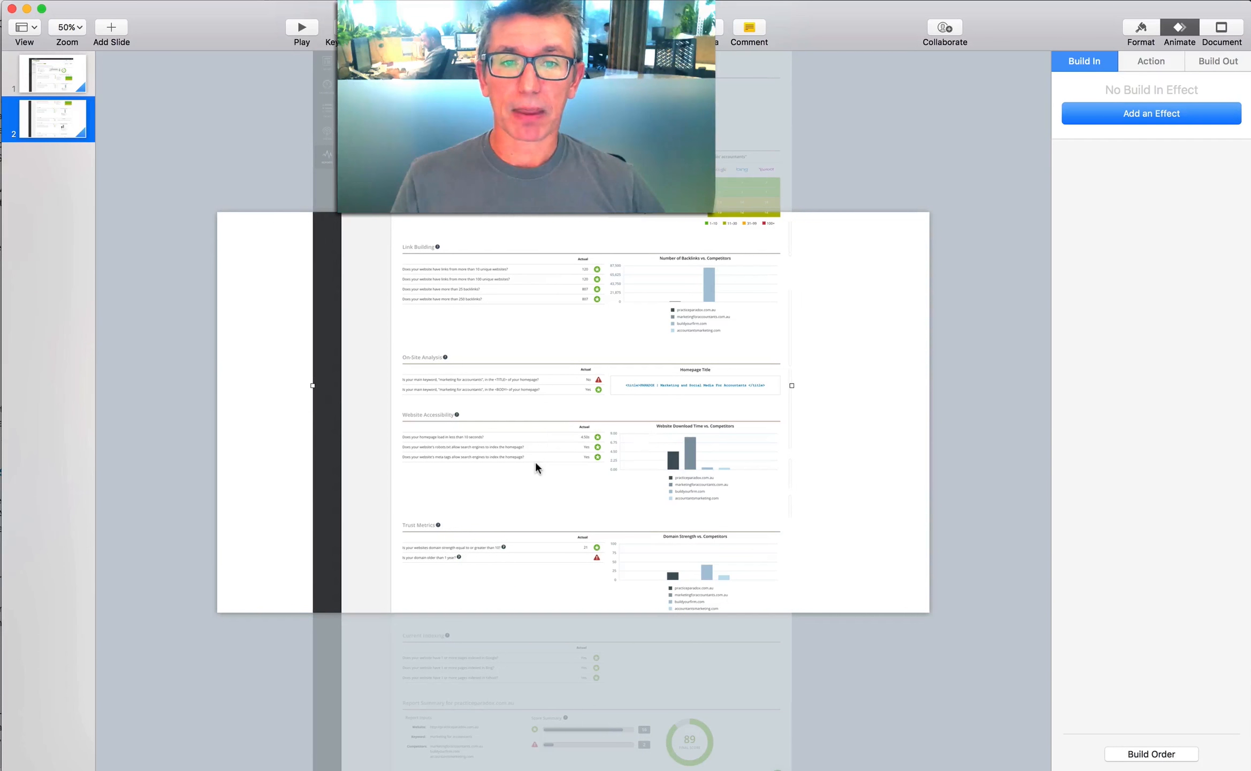
- Duplicate slide 2 and move the report image up on the copy until the closing report summary is on the slide
left_click(49, 114)
key("super+d")
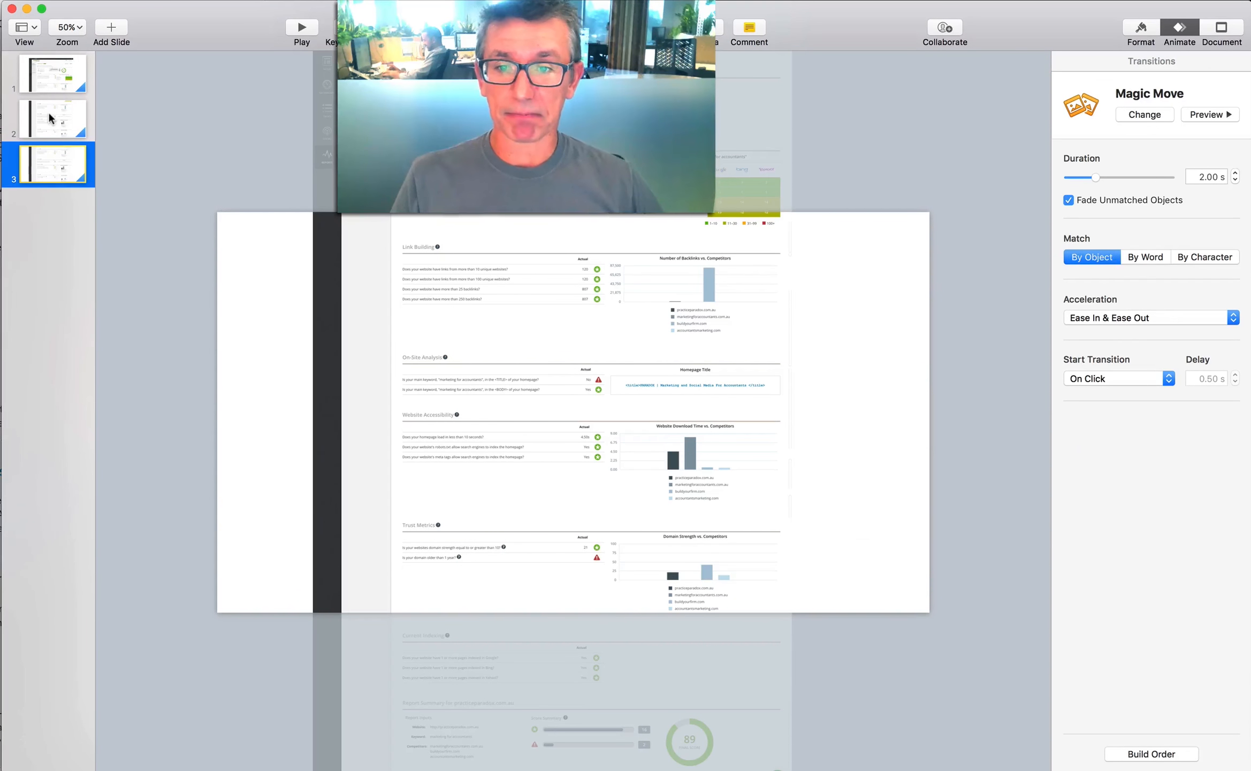
left_click_drag(550, 426, 548, 265)
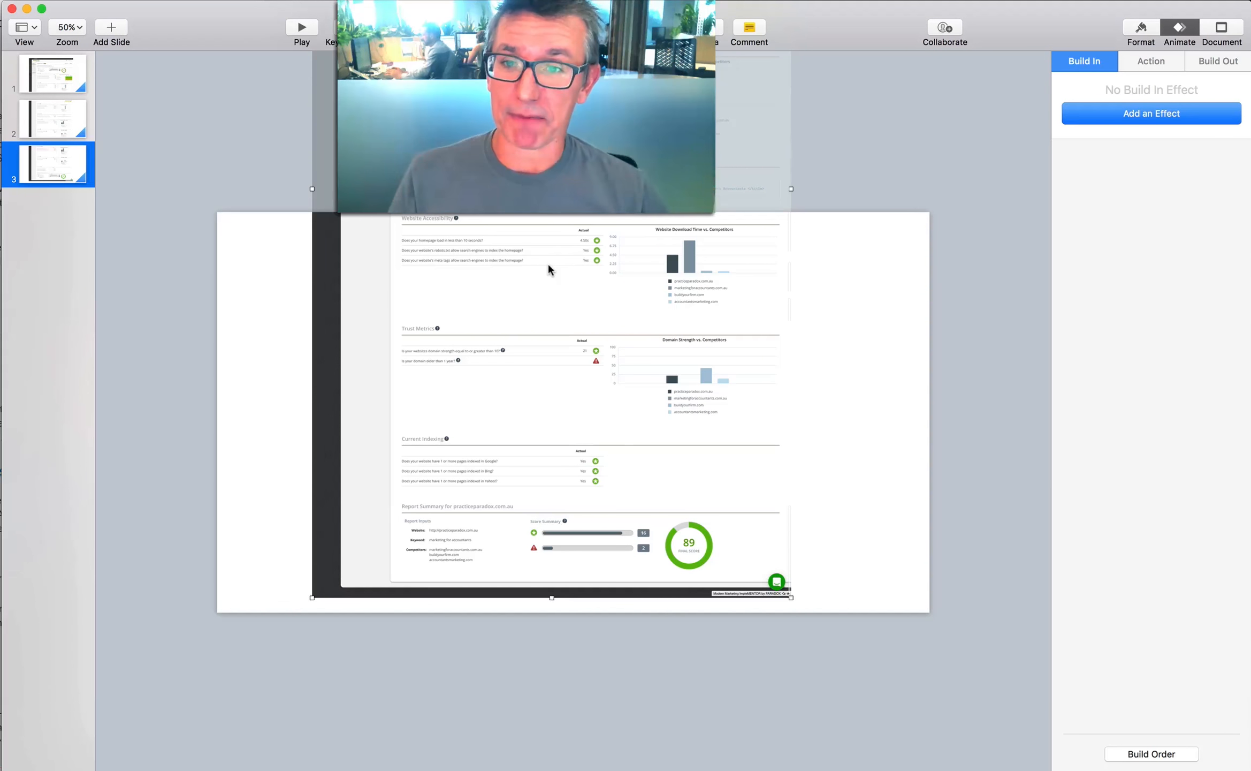
- Play the slideshow from slide 1 and advance through all three slides to check the Magic Move scrolling
left_click(75, 81)
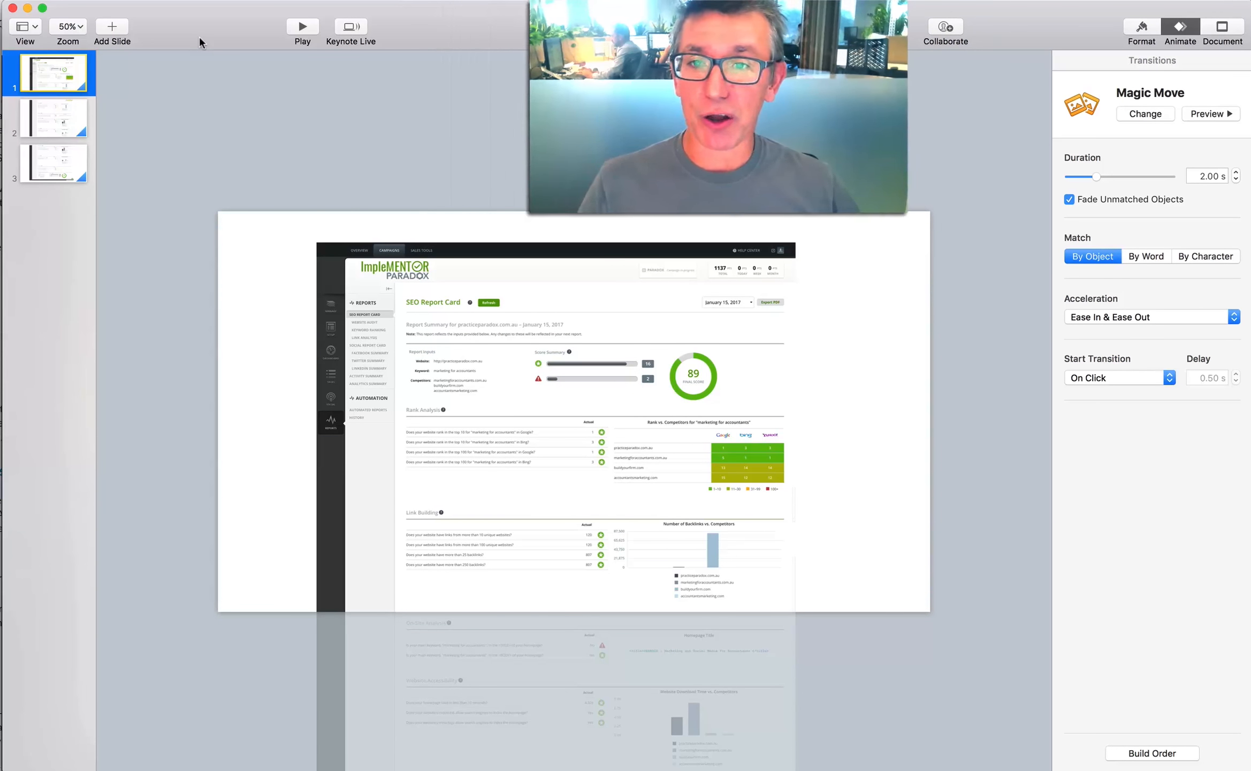
left_click(303, 27)
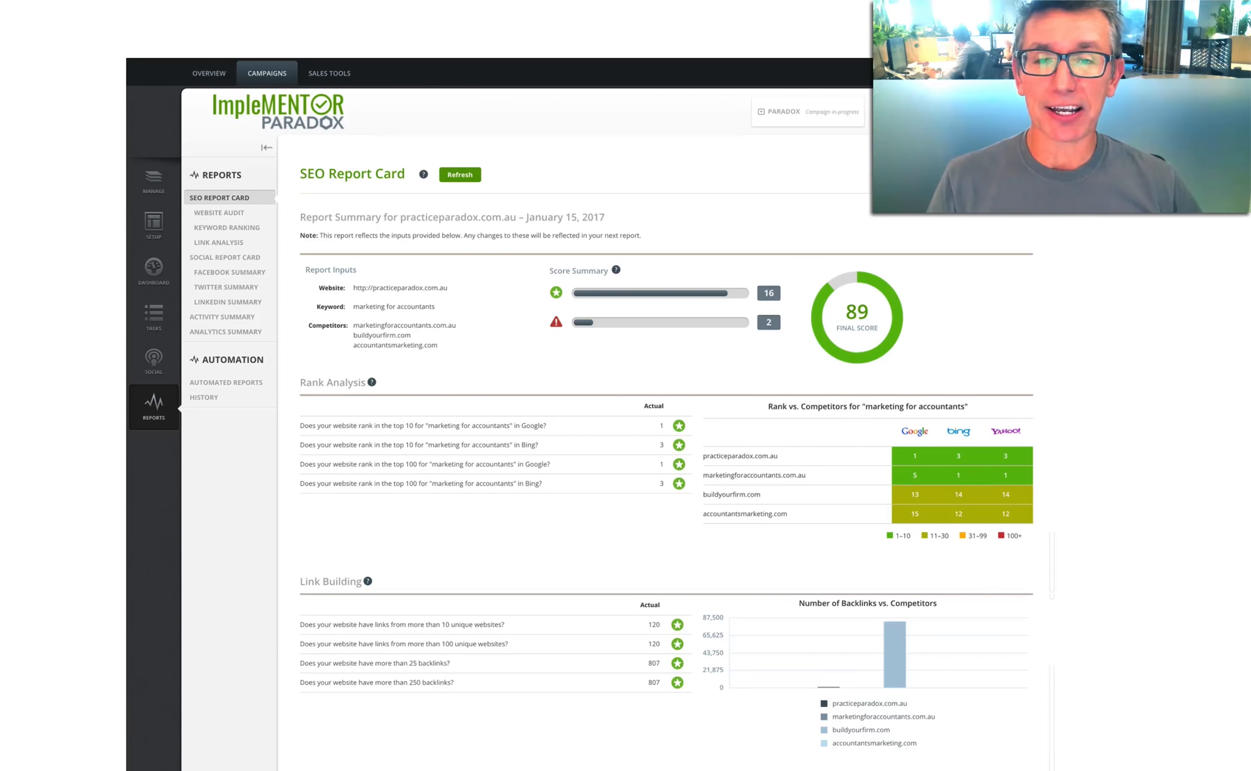
key("Right")
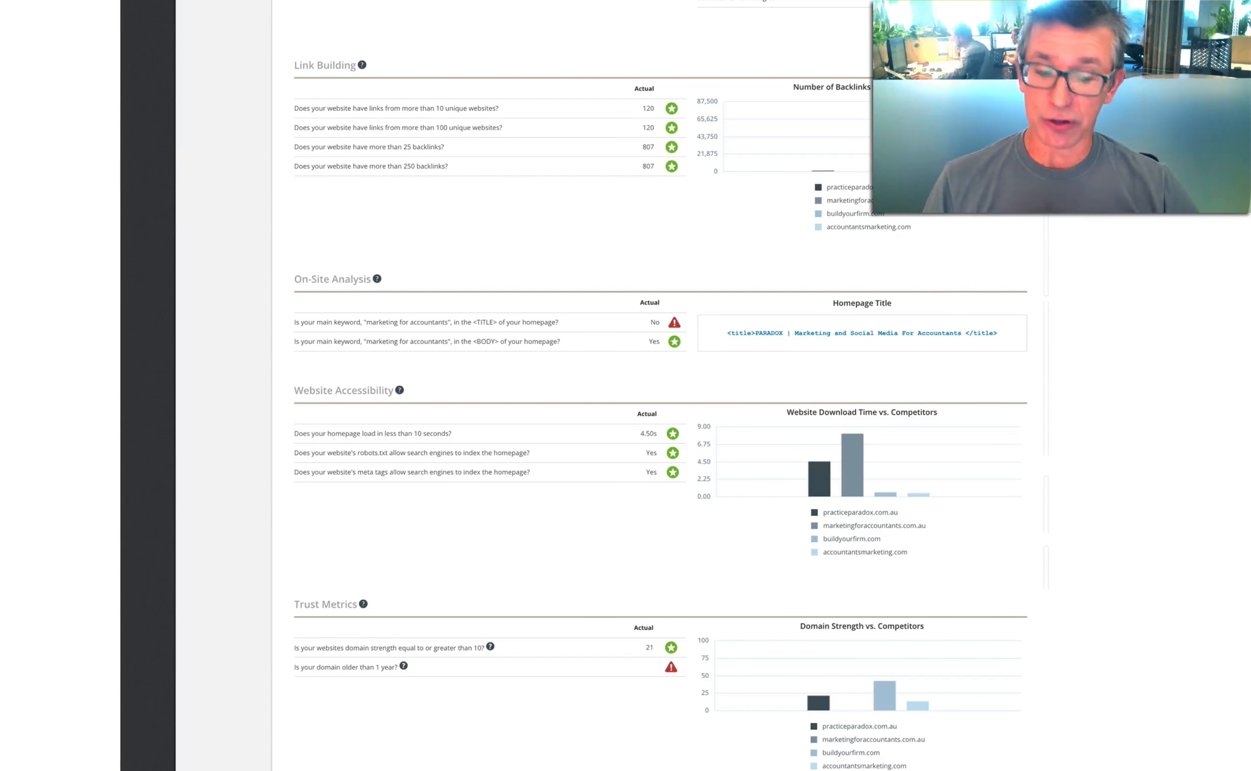
scroll(661, 385, "down", 7)
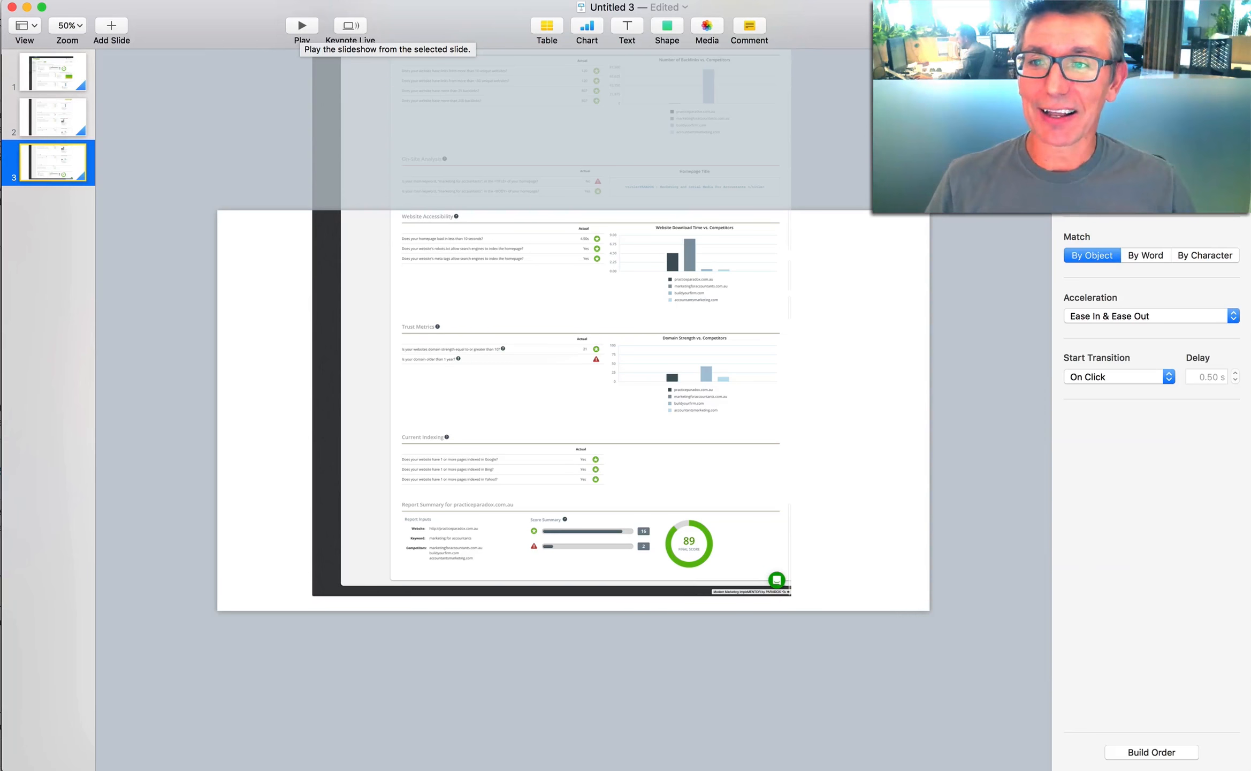
- Switch to Snagit and display the full-length SEO Report Card capture at 28% zoom
key("super+Tab")
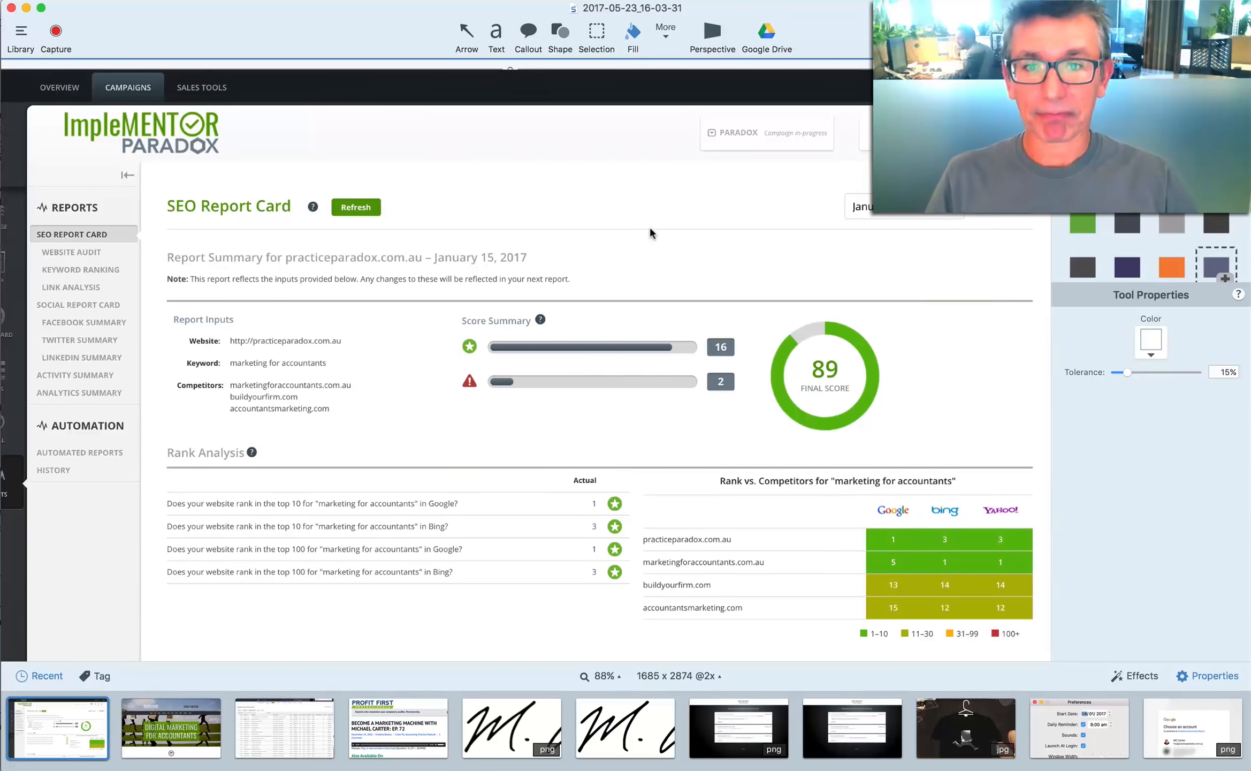
key("super+minus")
key("super+minus")
key("super+minus")
key("super+minus")
key("super+minus")
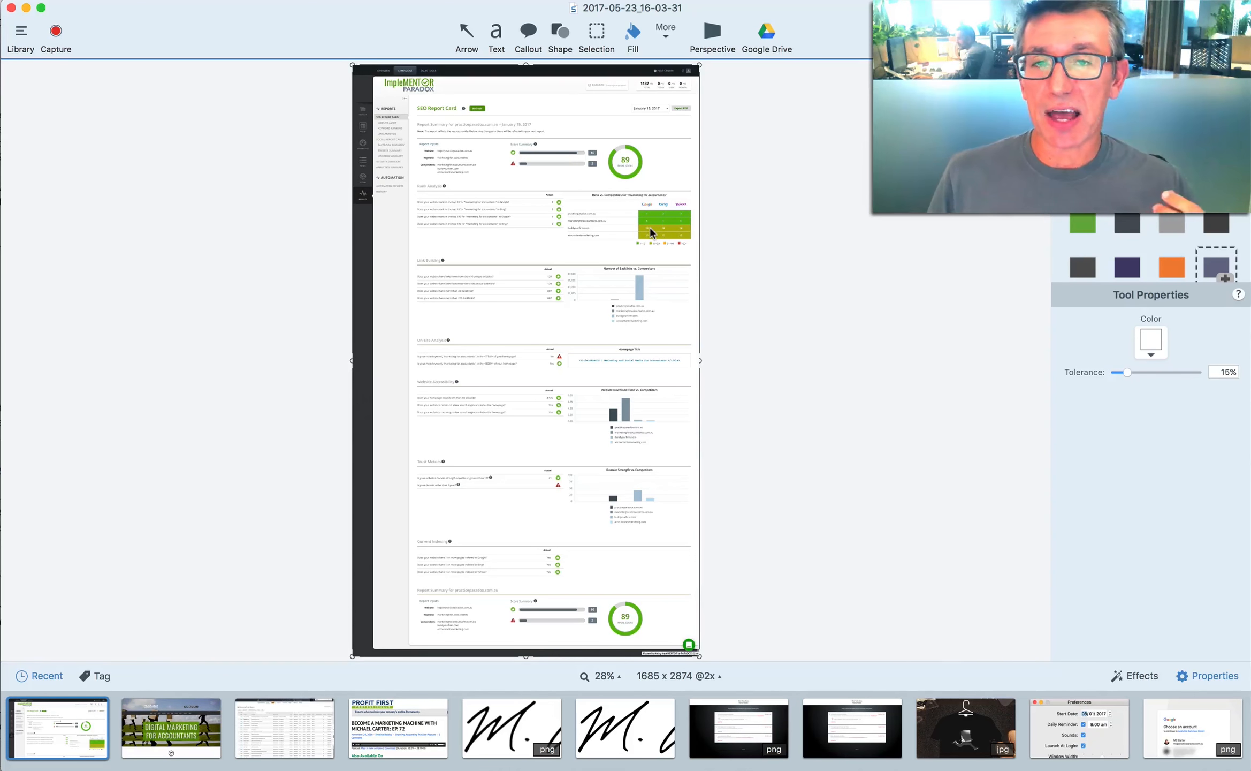
- Switch to the Firefox window with the FireShot full-webpage screenshot site
key("super+Tab")
key("super+Tab")
key("super+Tab")
key("super+Tab")
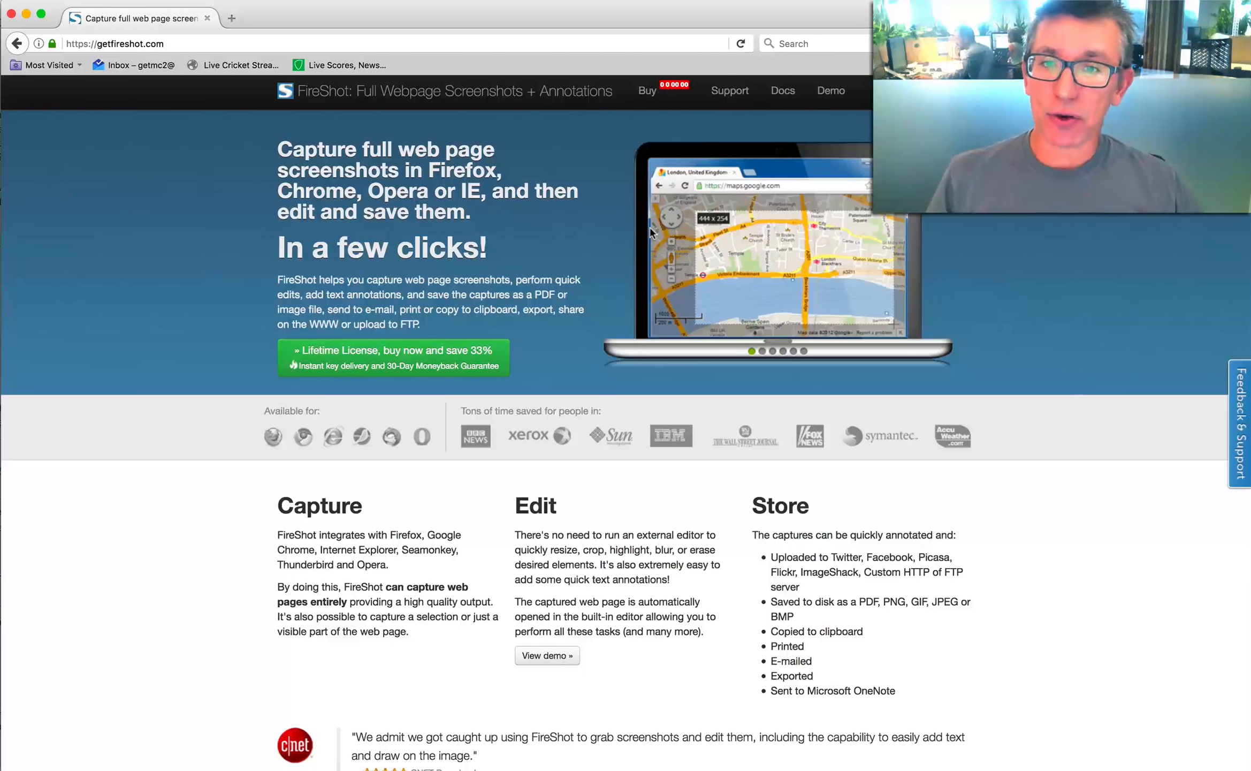
- Switch to Chrome's Apple Dashboard Widgets page, then go back to the SEO Report Card page and view its beginning
key("super+Tab")
key("super+Tab")
key("super+Tab")
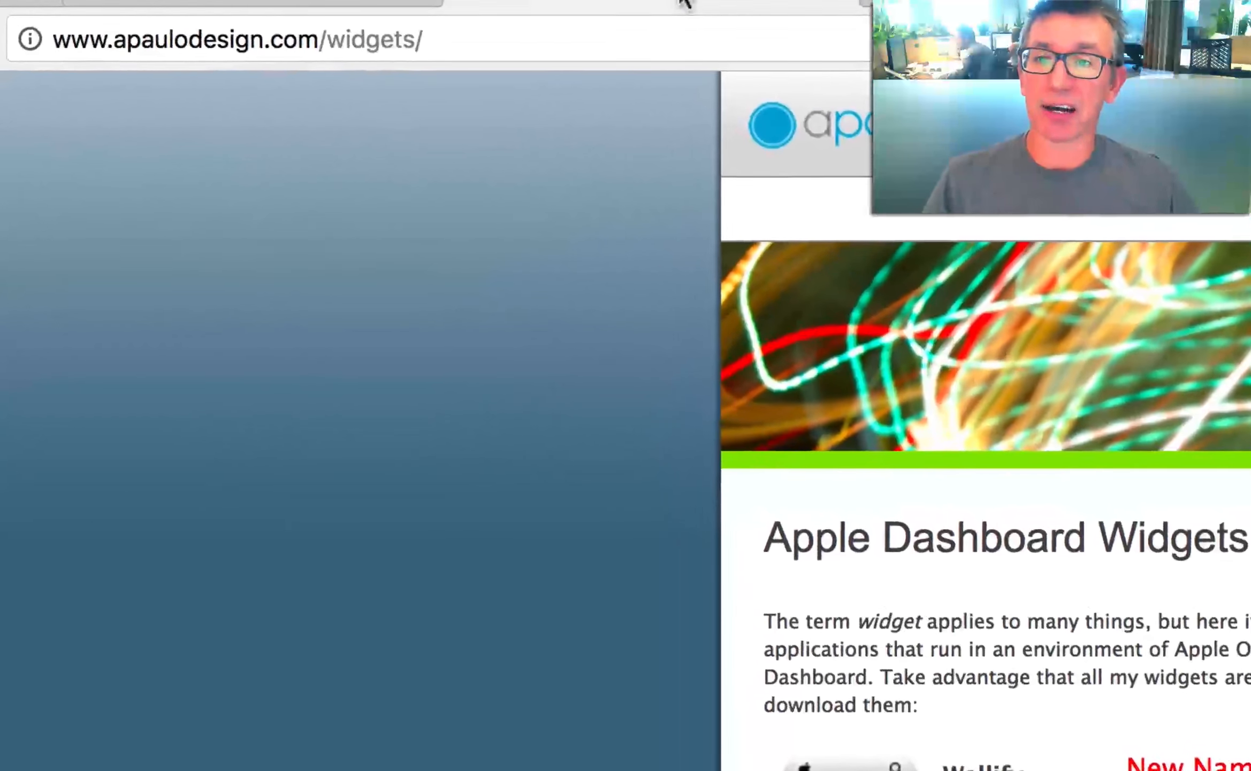
left_click(248, 5)
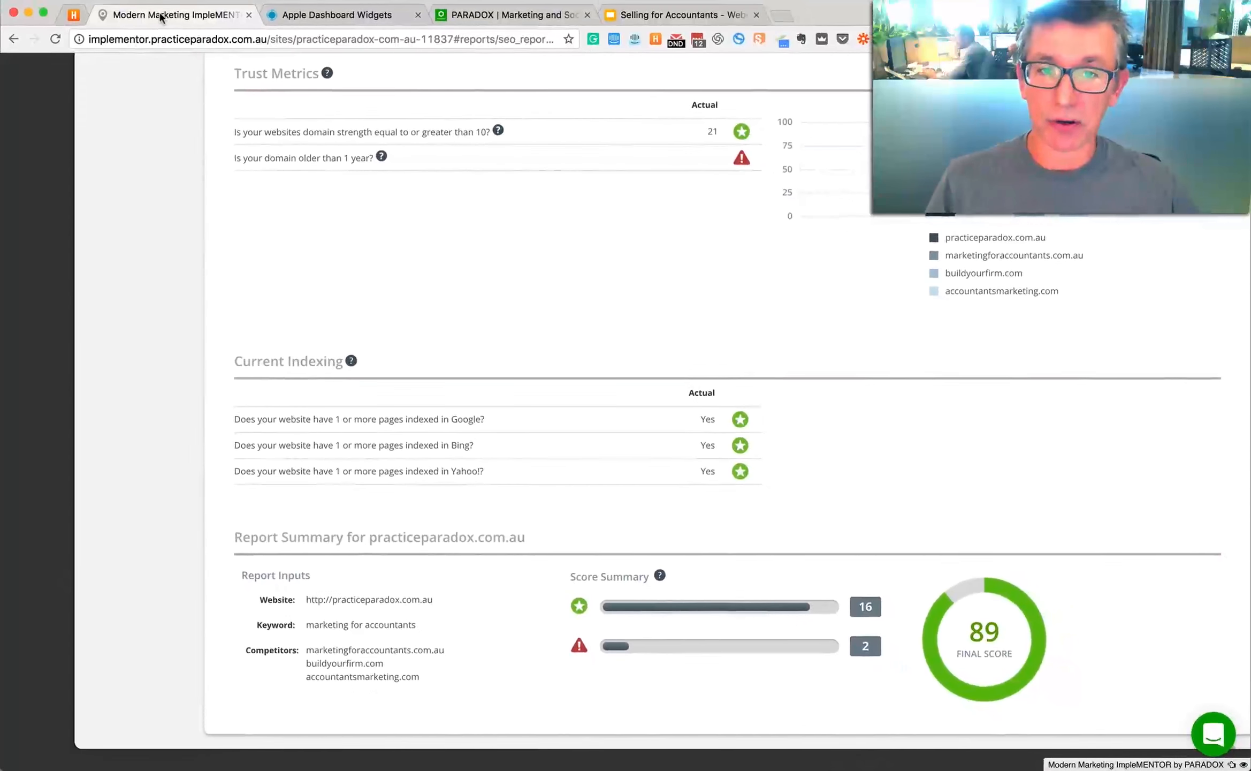
scroll(453, 197, "up", 20)
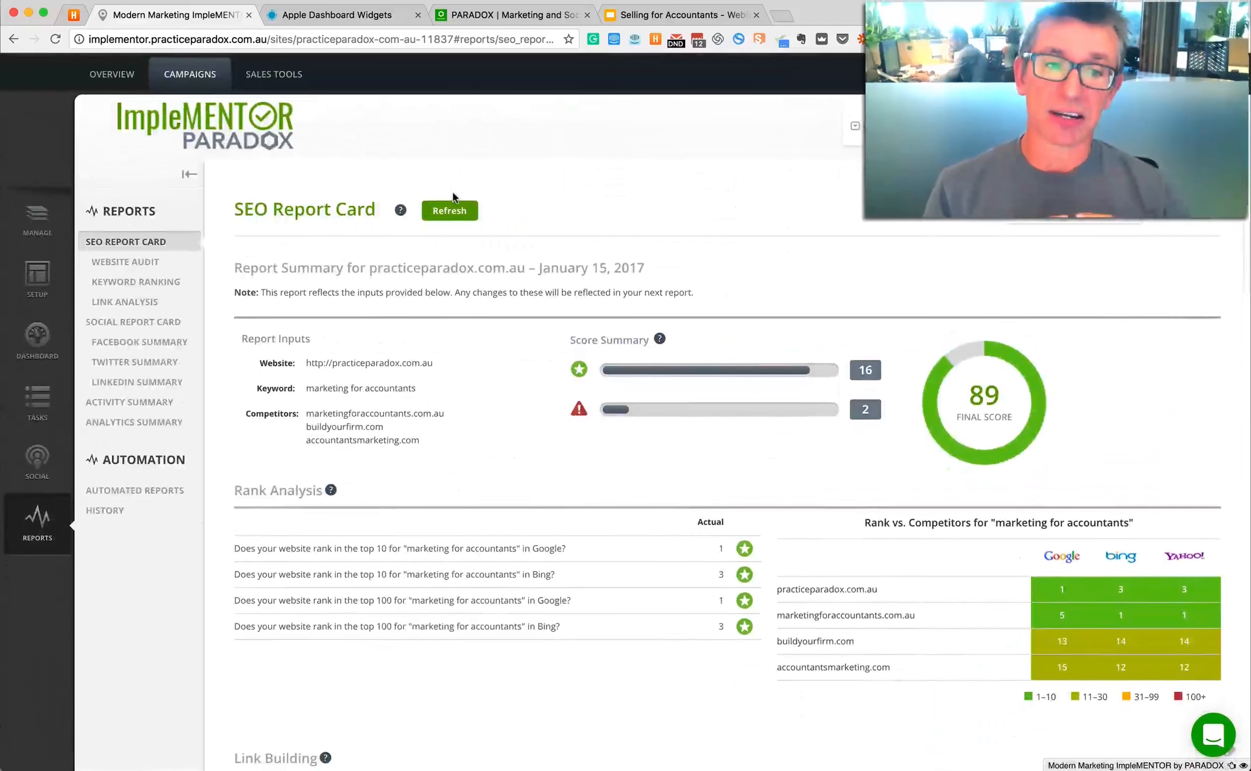